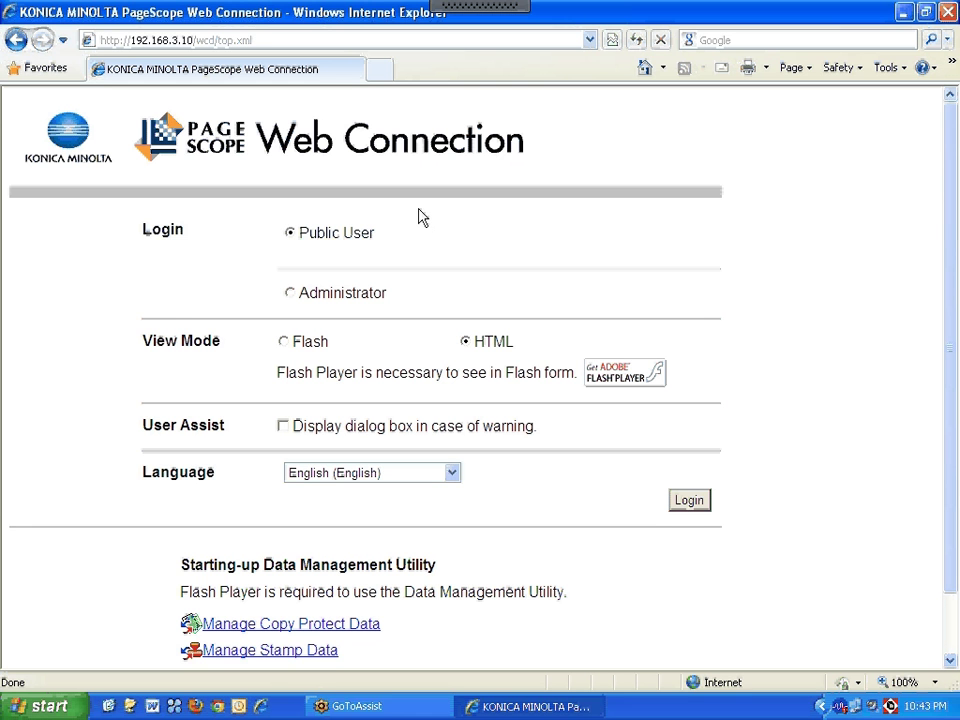
Select the page's web address, then just its tail, in the address bar
left_click(269, 40)
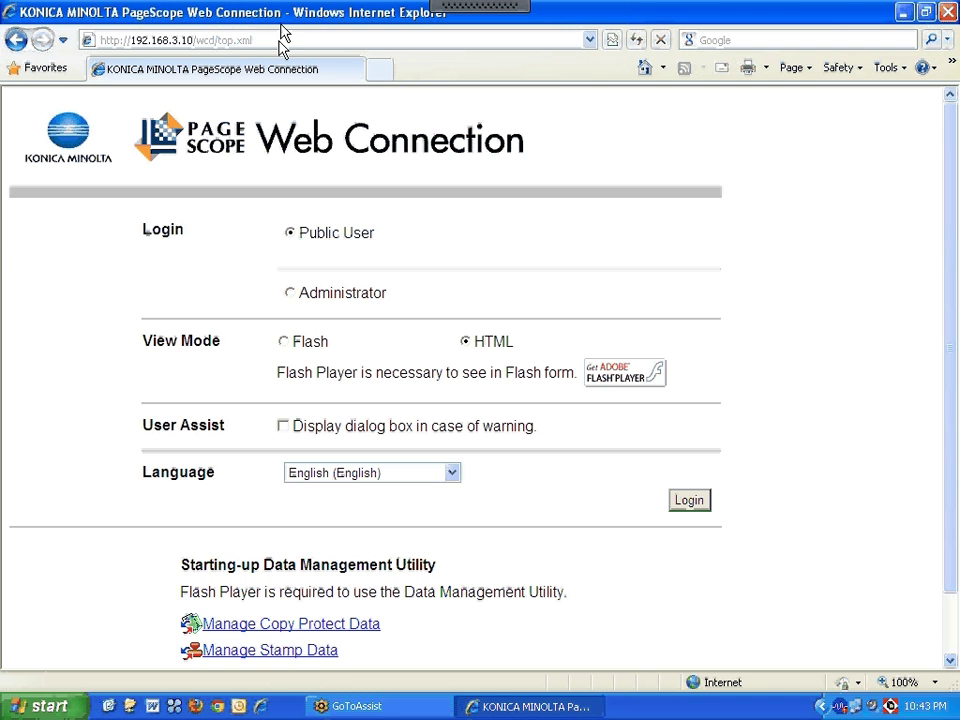
left_click(188, 40)
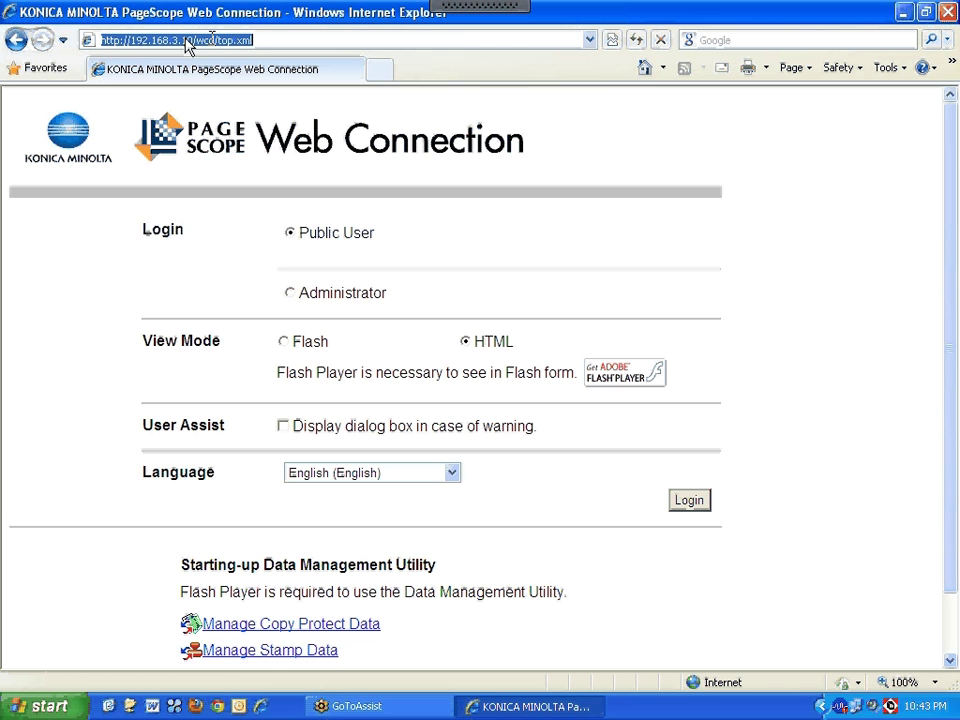
left_click_drag(253, 43, 74, 46)
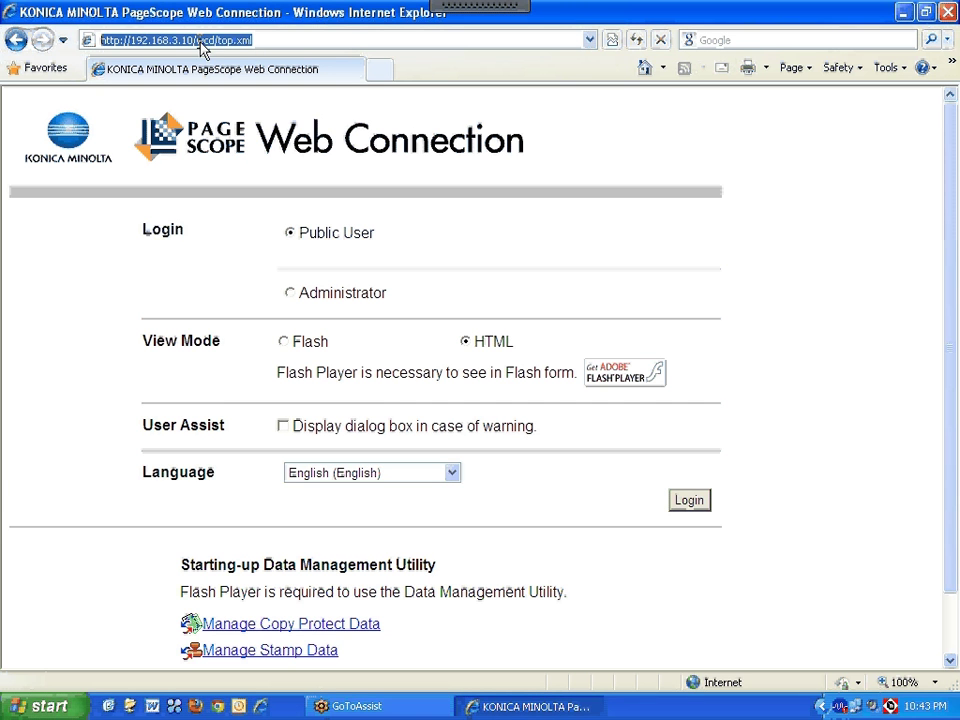
Log in as Public User, then request to return to the login screen
left_click(327, 255)
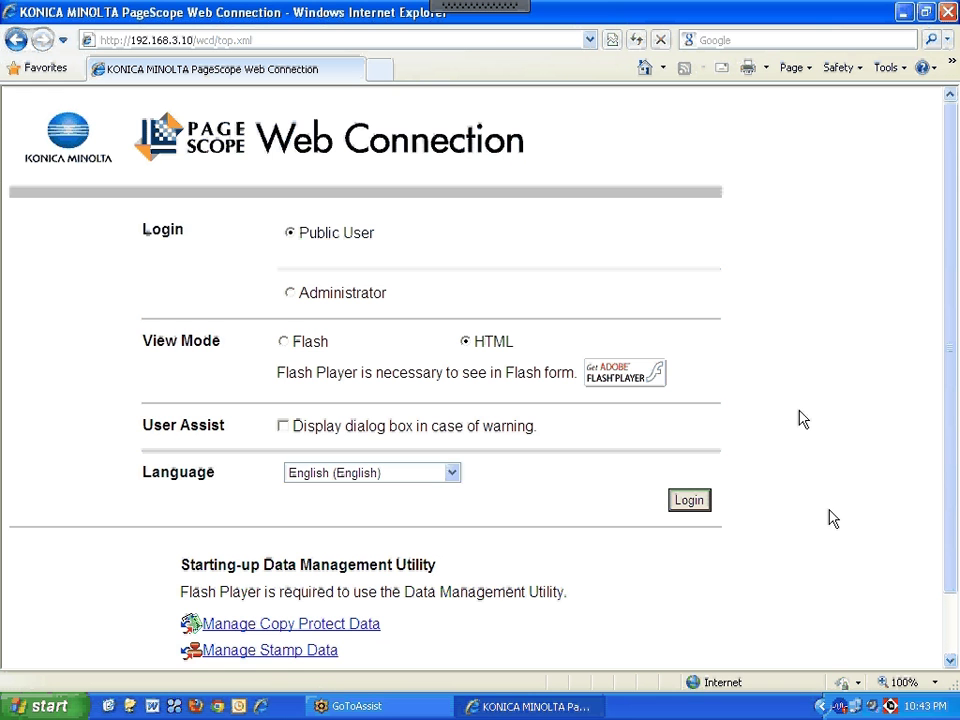
left_click(690, 500)
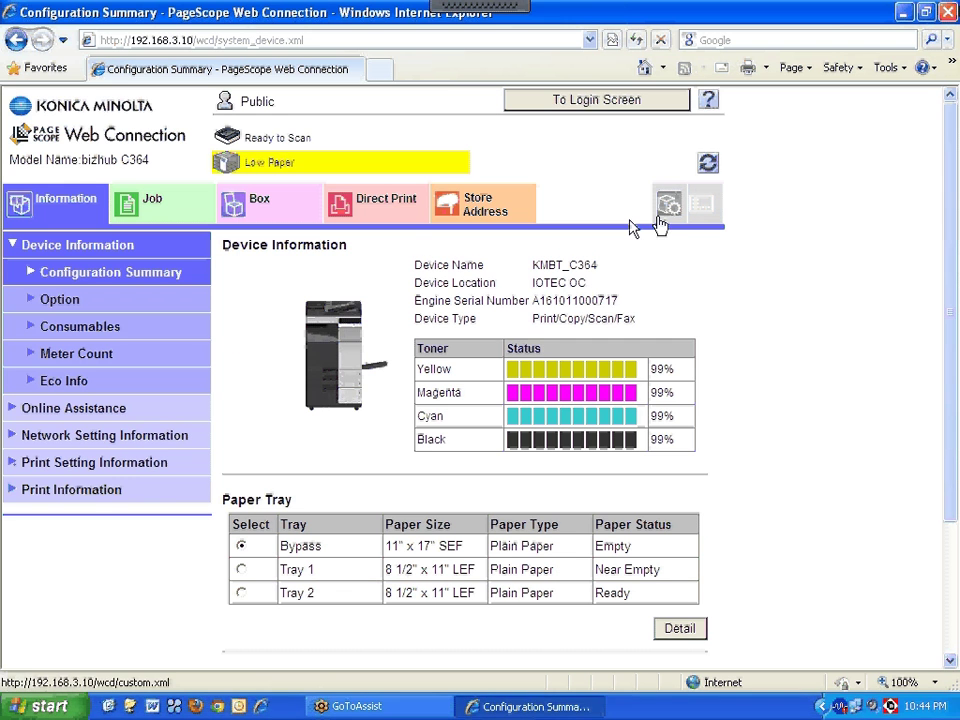
left_click(585, 110)
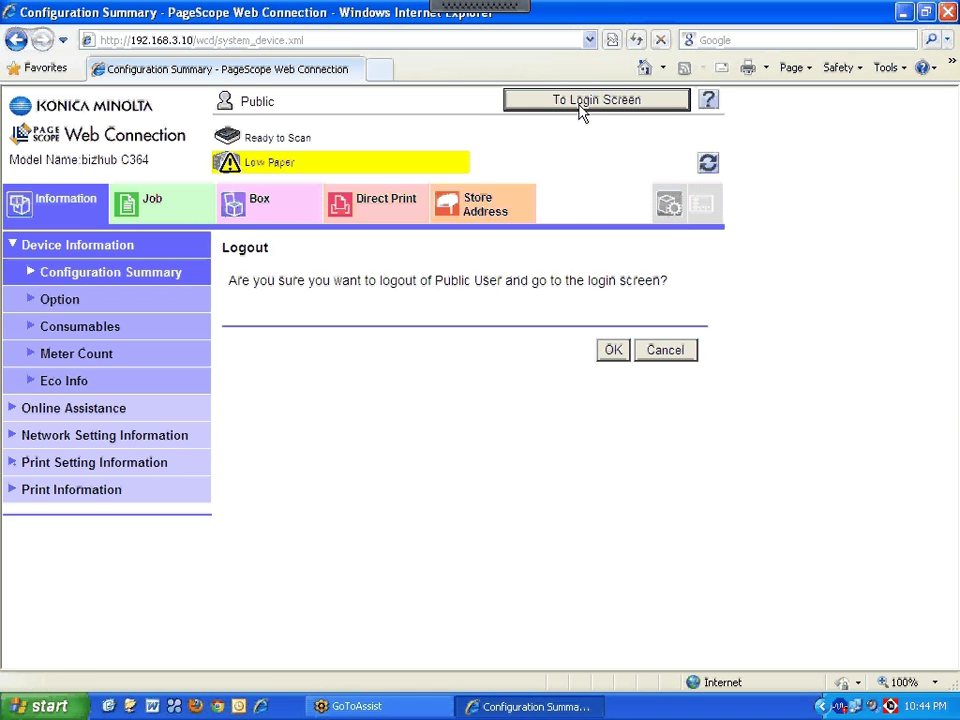
Confirm the Public User logout and choose to log in as Administrator
left_click(609, 352)
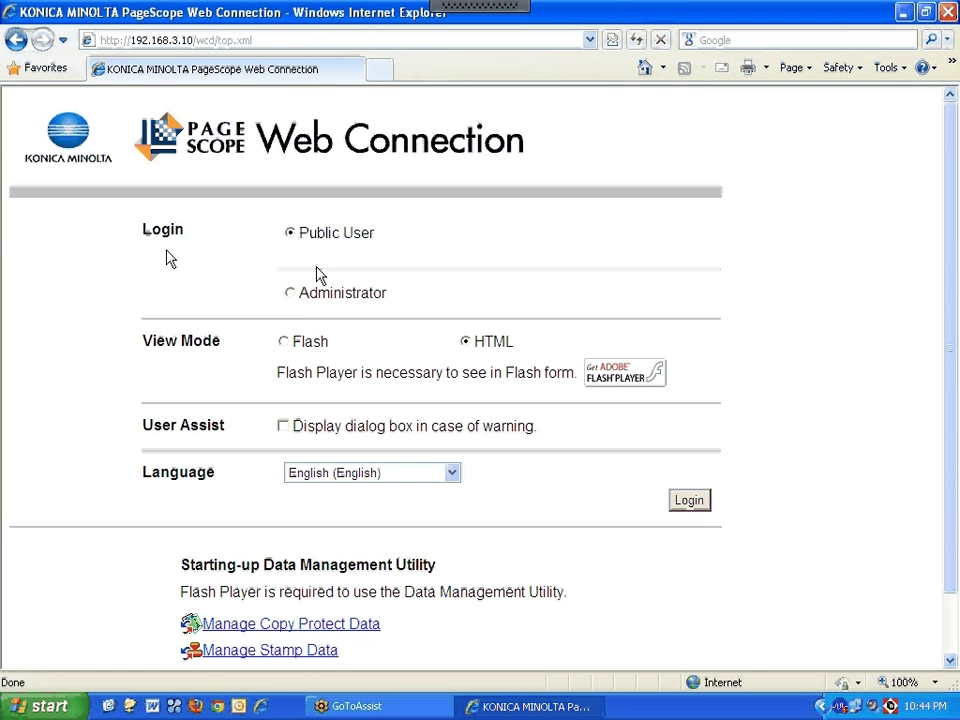
left_click(292, 296)
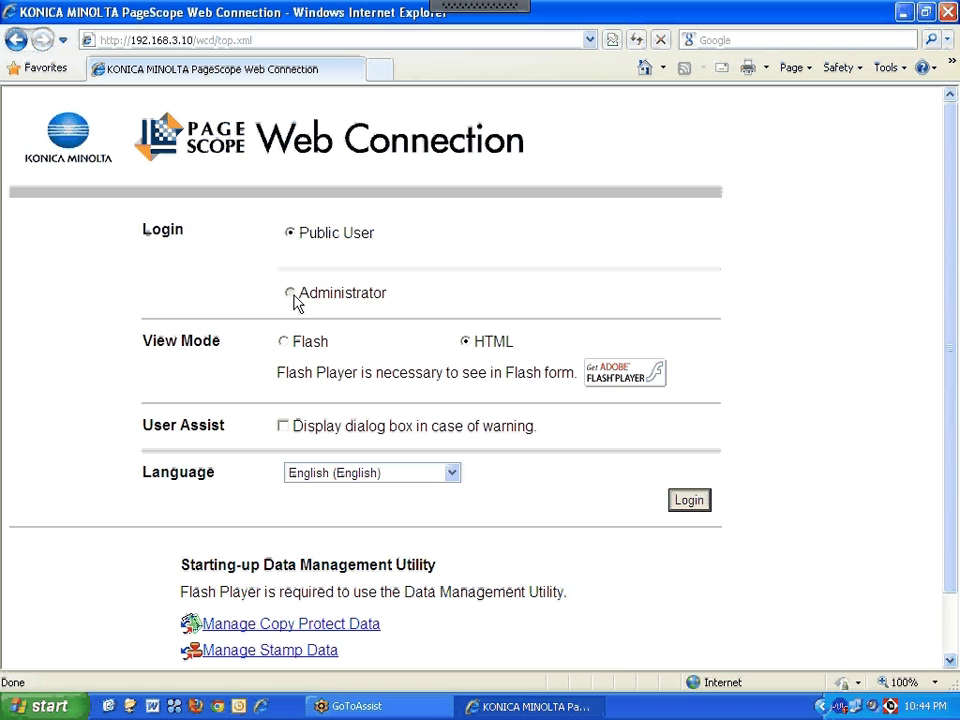
left_click(688, 501)
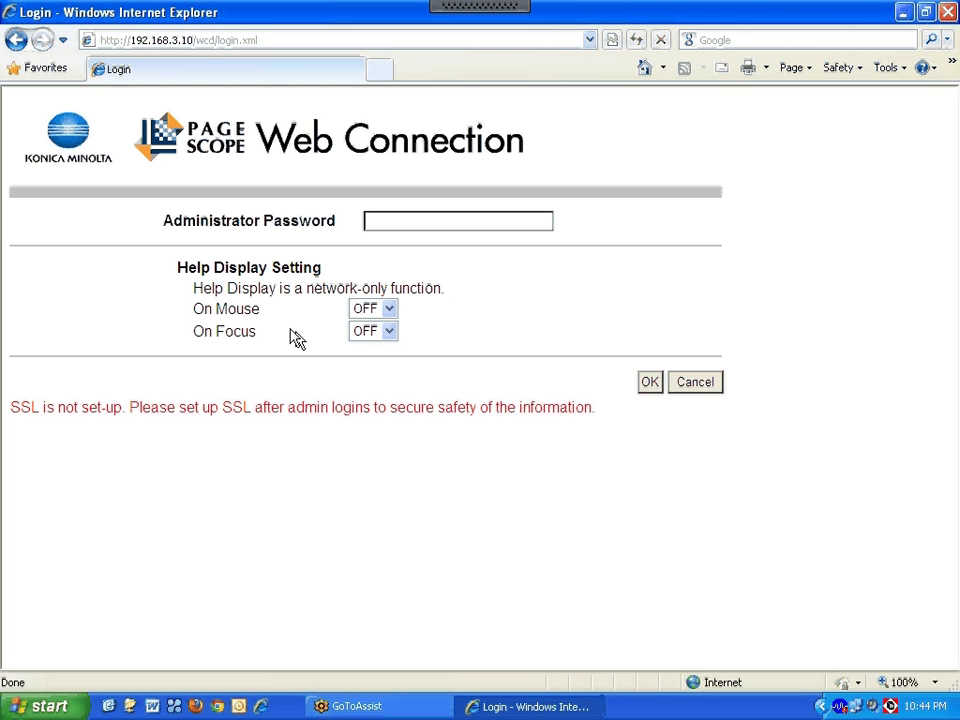
Enter the administrator password and confirm to log in as Administrator
left_click(380, 230)
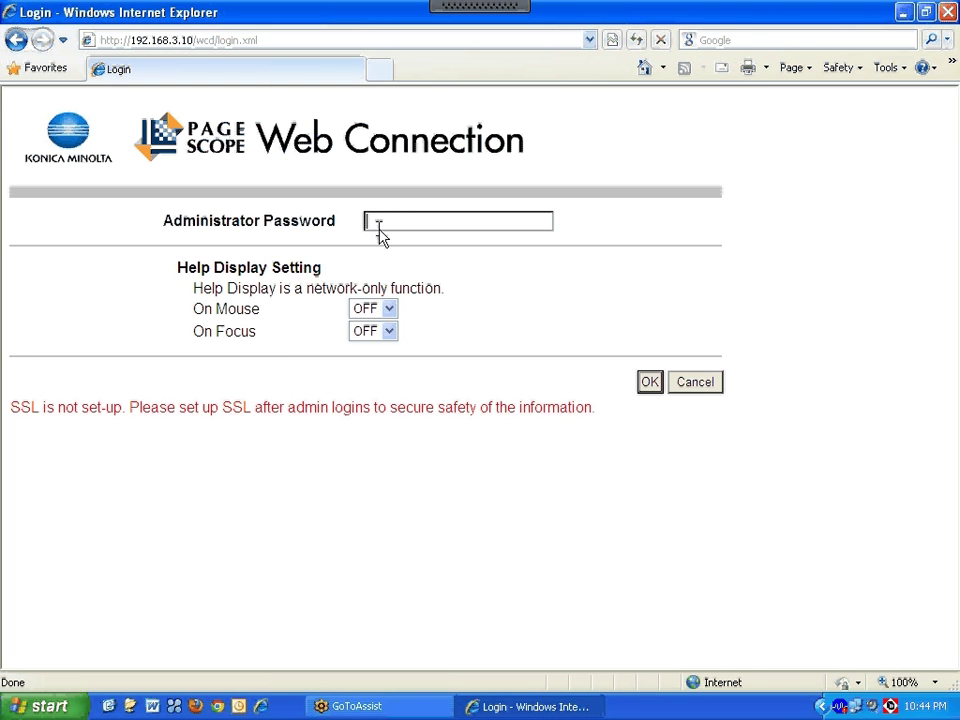
left_click(649, 386)
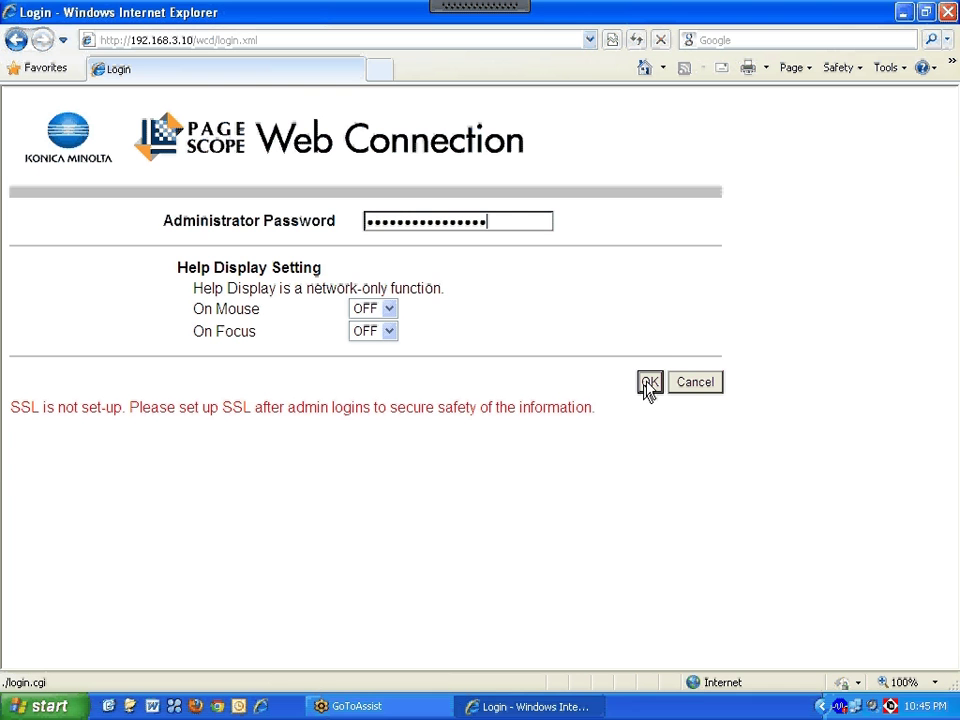
left_click(646, 385)
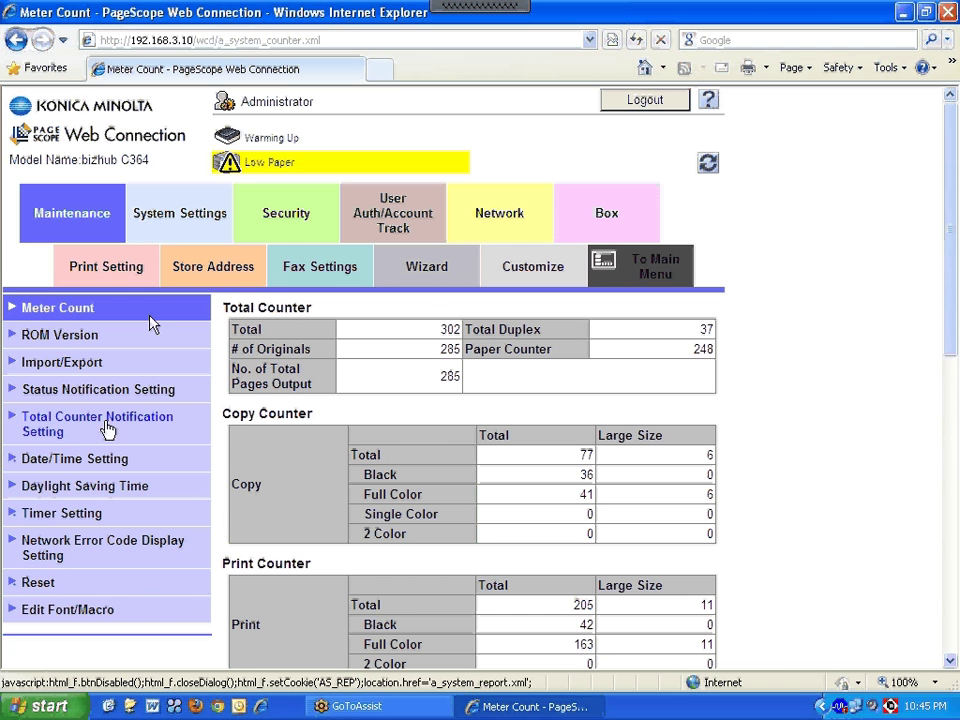
Open System Settings to show the Machine Setting page with device name KMBT_C364
left_click(162, 220)
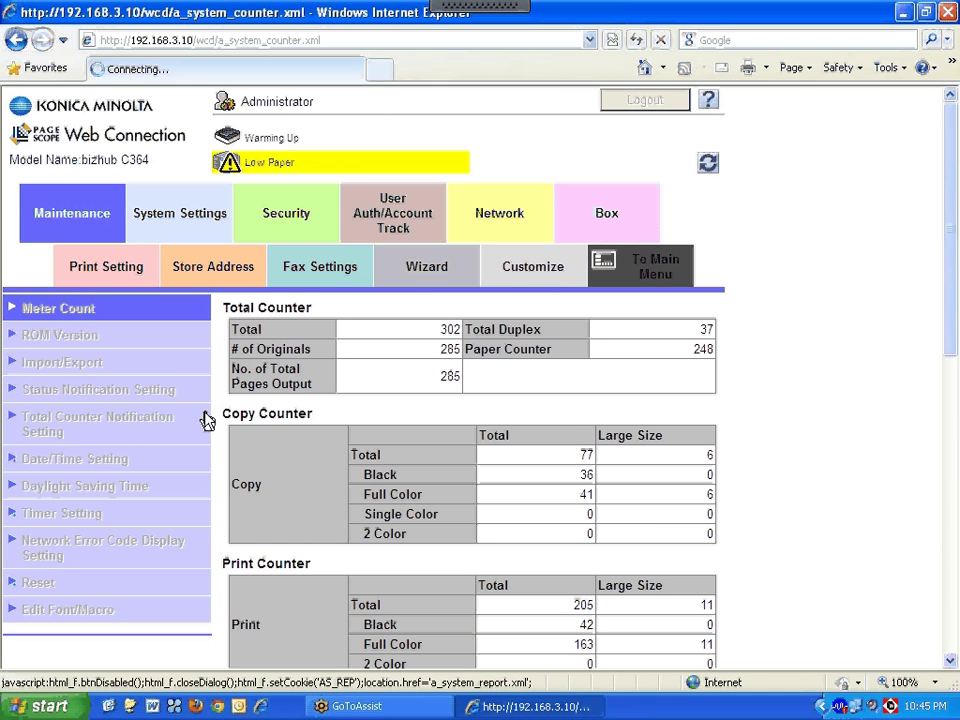
left_click(167, 222)
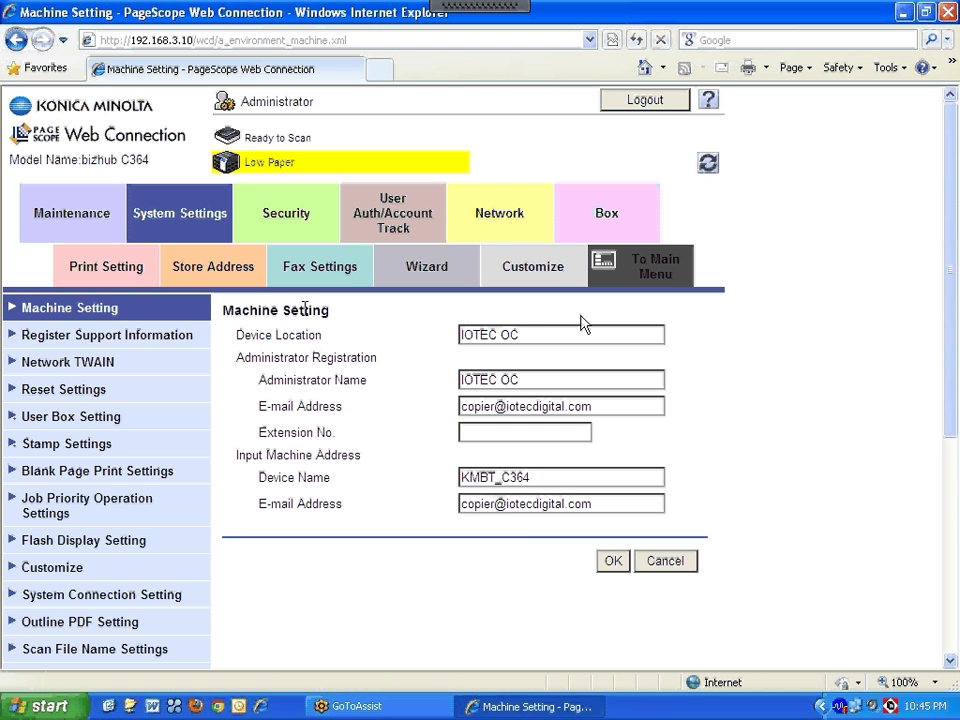
left_click_drag(521, 340, 345, 340)
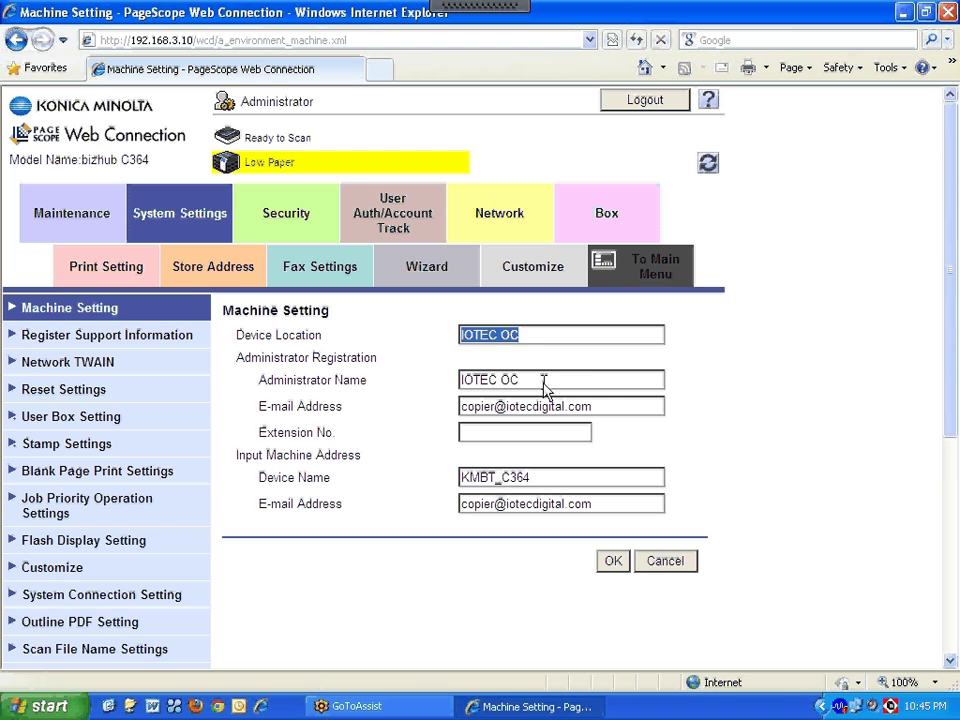
left_click_drag(543, 381, 431, 383)
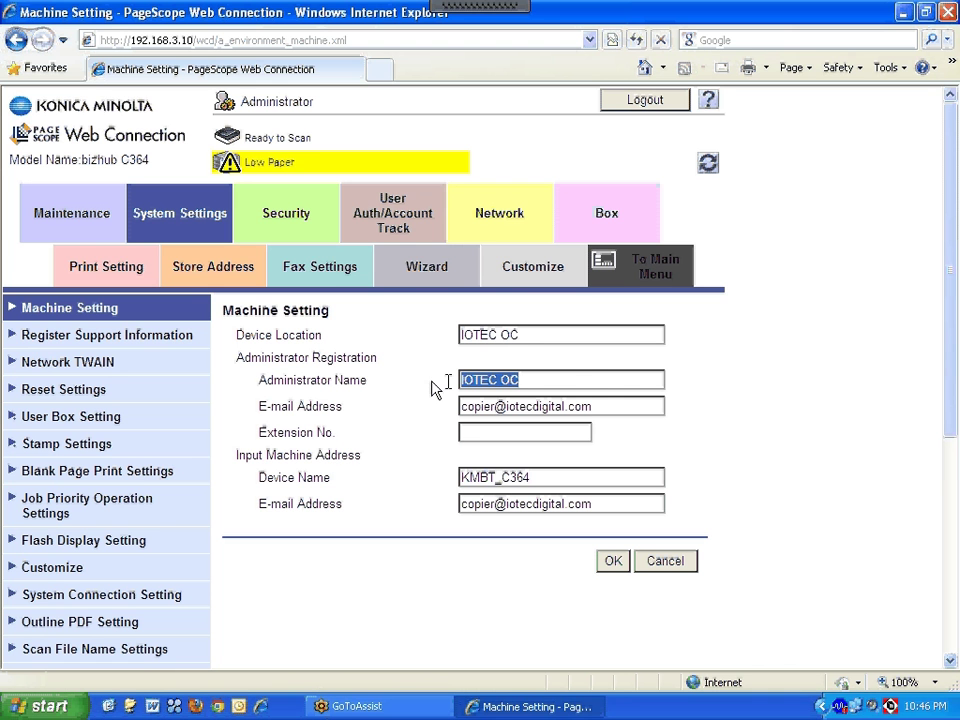
left_click(606, 406)
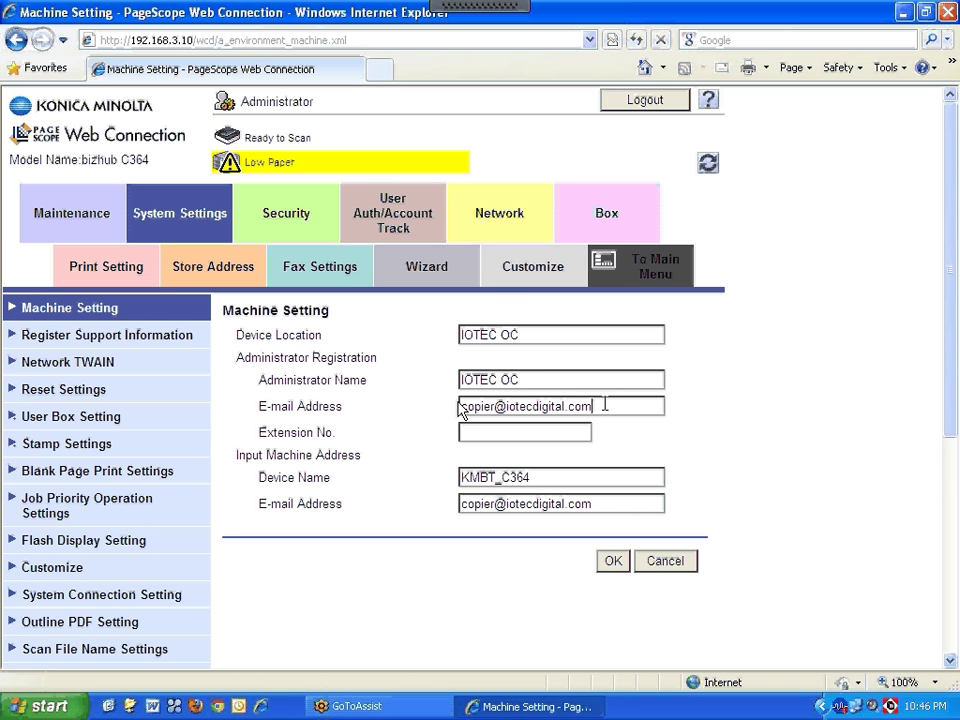
left_click_drag(604, 406, 460, 408)
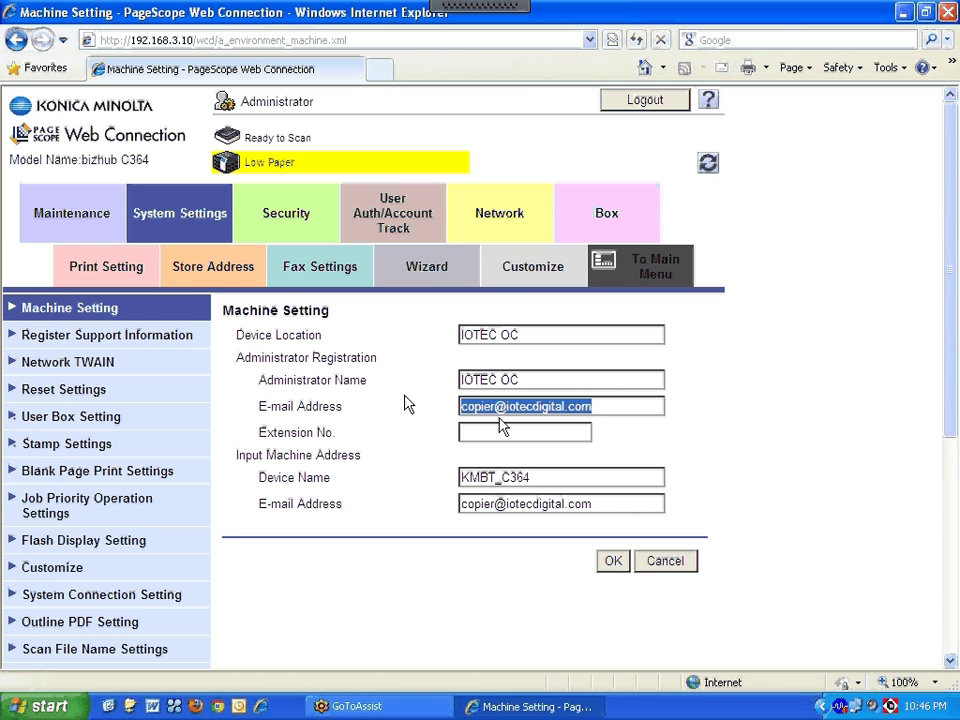
left_click(608, 410)
left_click_drag(608, 410, 441, 410)
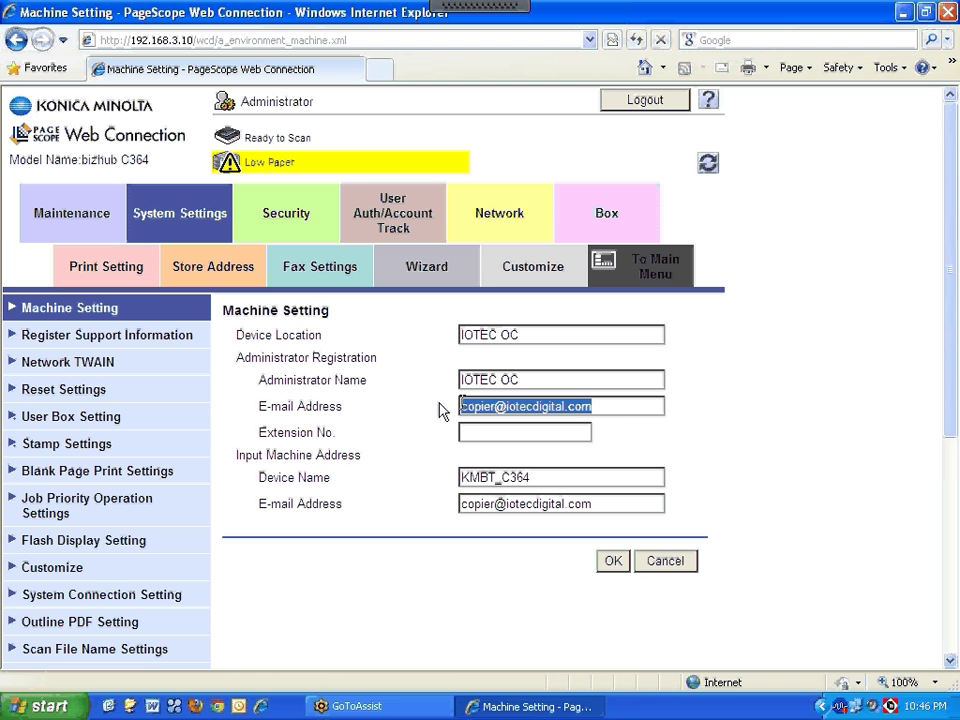
left_click(612, 412)
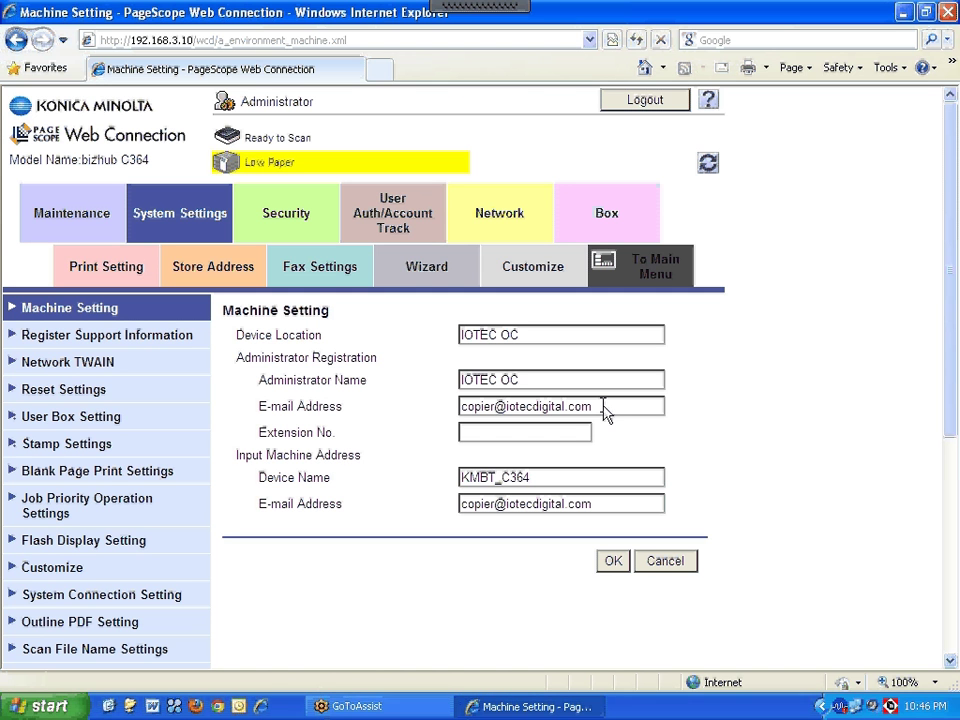
left_click_drag(583, 398, 433, 407)
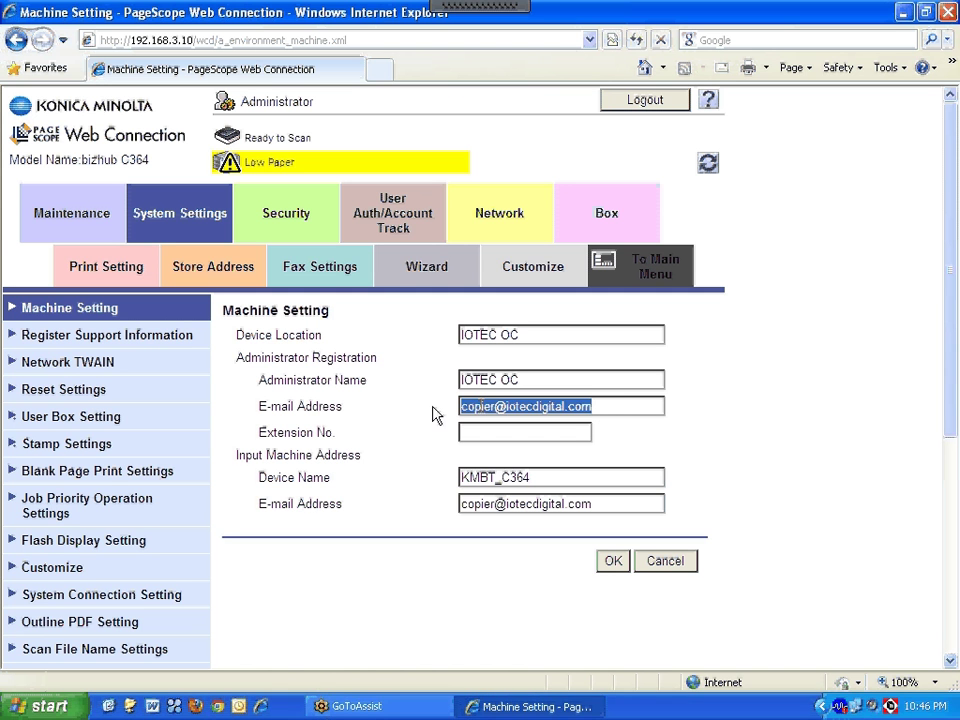
left_click(433, 413)
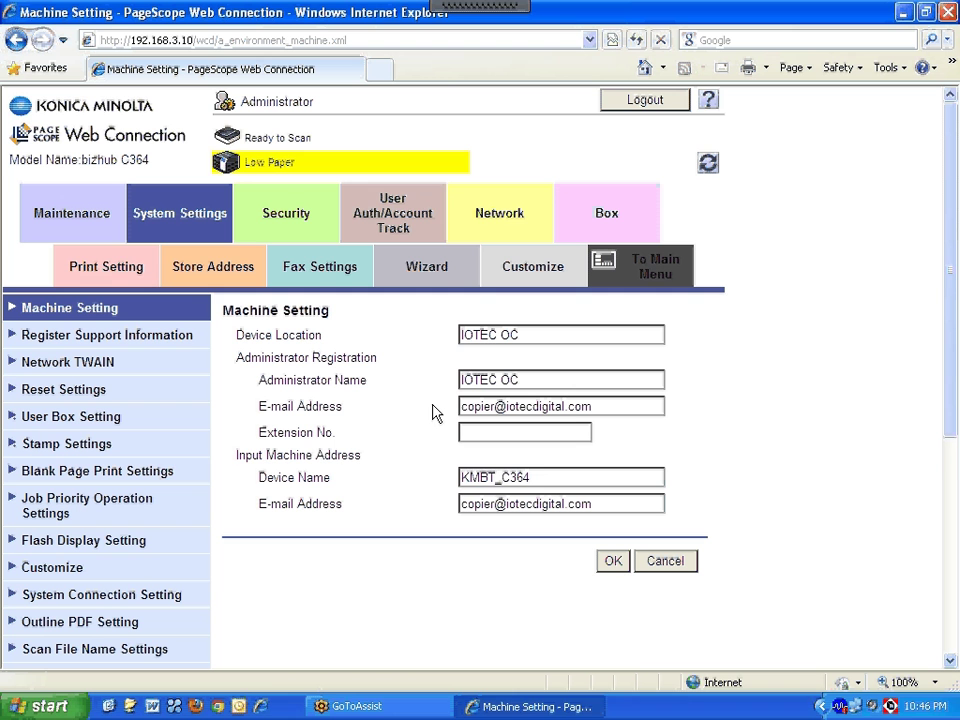
left_click_drag(527, 477, 414, 483)
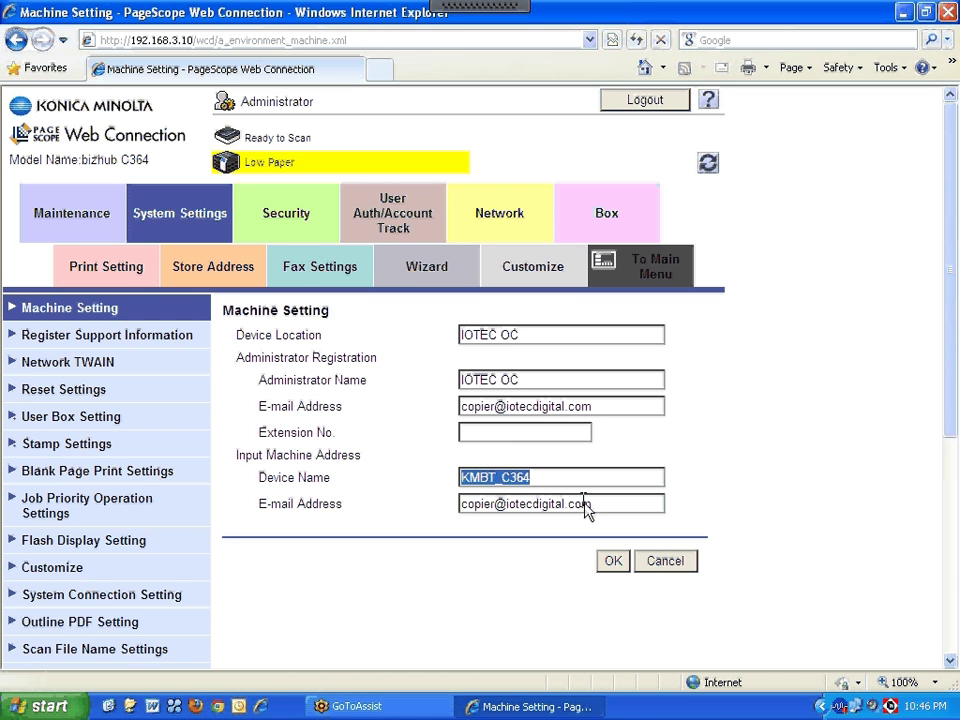
left_click_drag(585, 505, 427, 507)
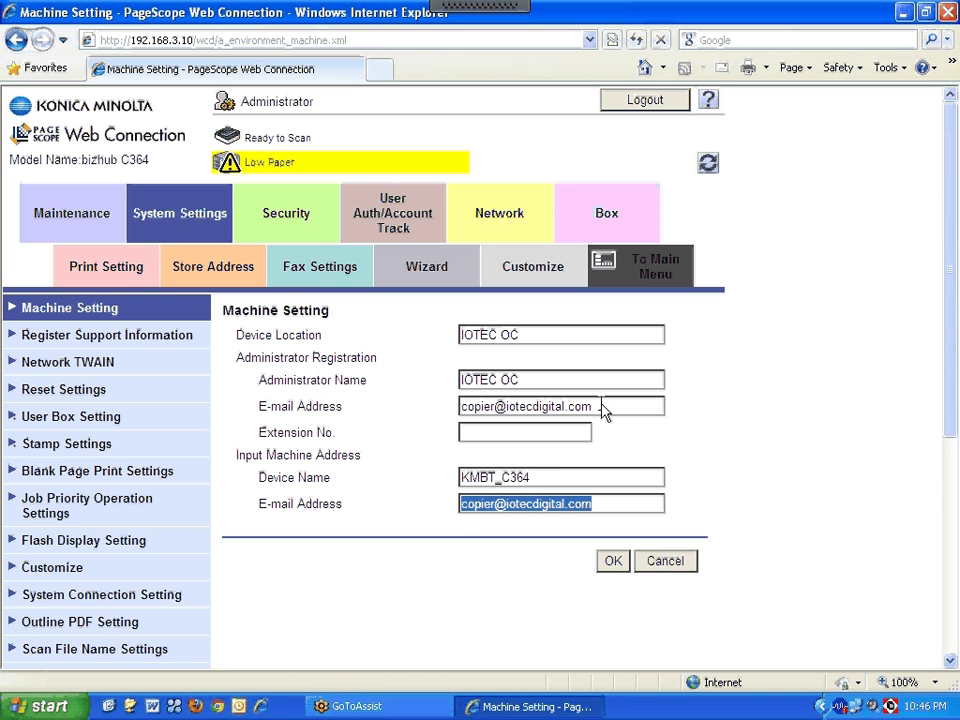
left_click_drag(602, 401, 435, 401)
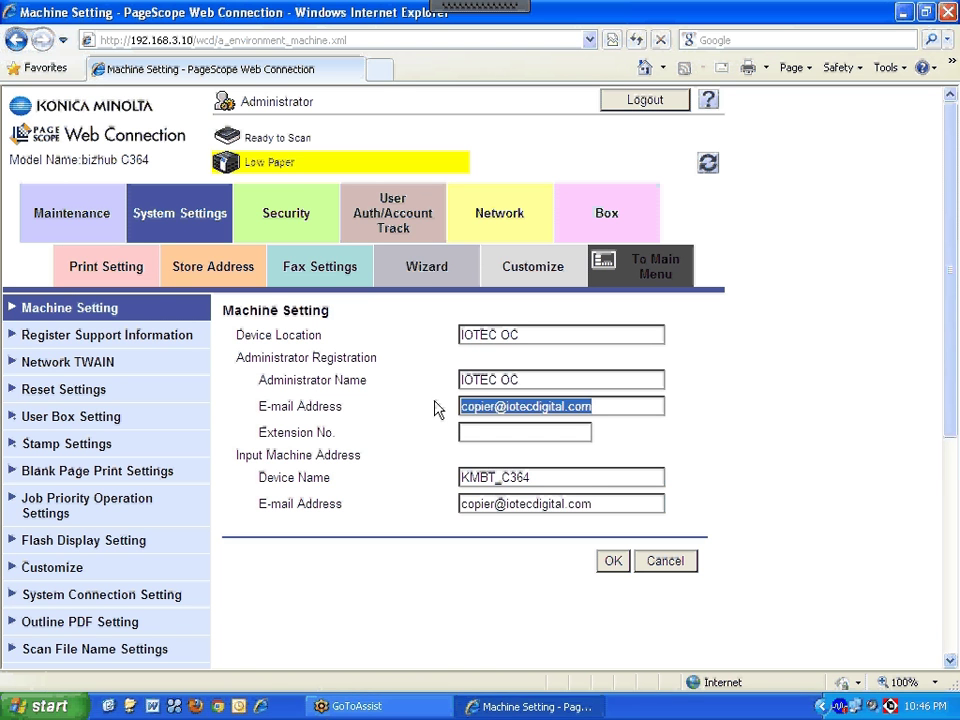
left_click(596, 503)
left_click_drag(596, 502, 432, 510)
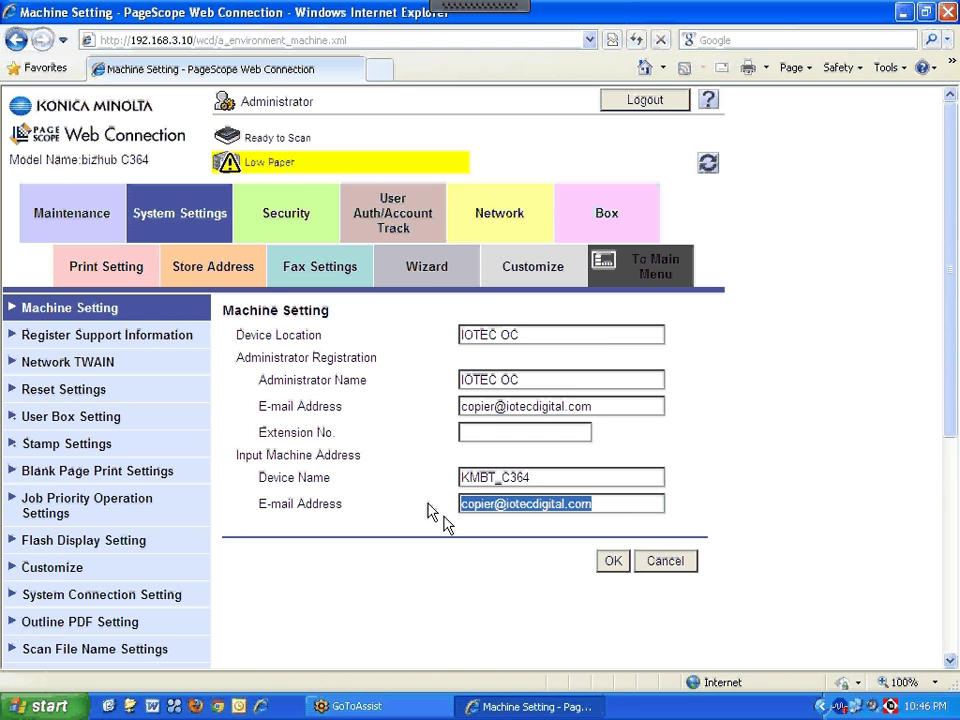
left_click(378, 440)
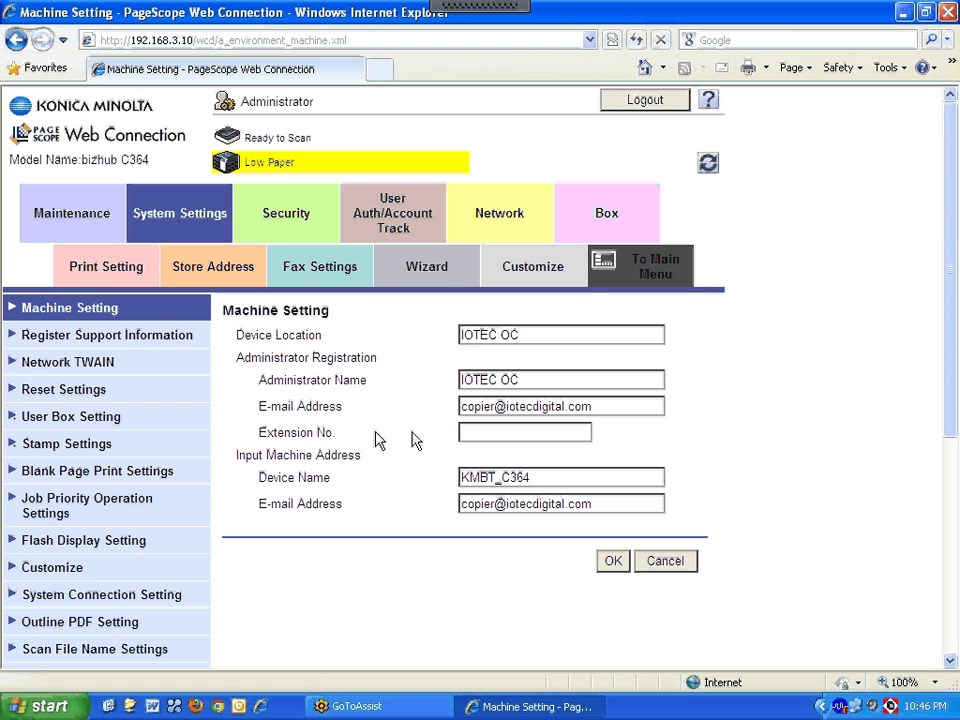
left_click(481, 432)
left_click(527, 335)
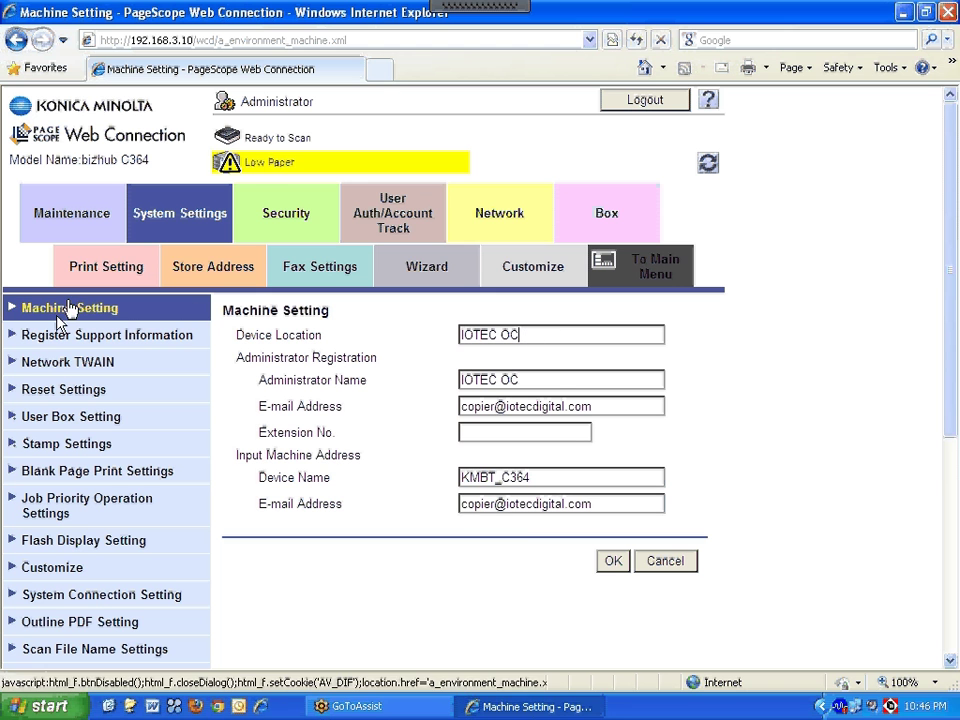
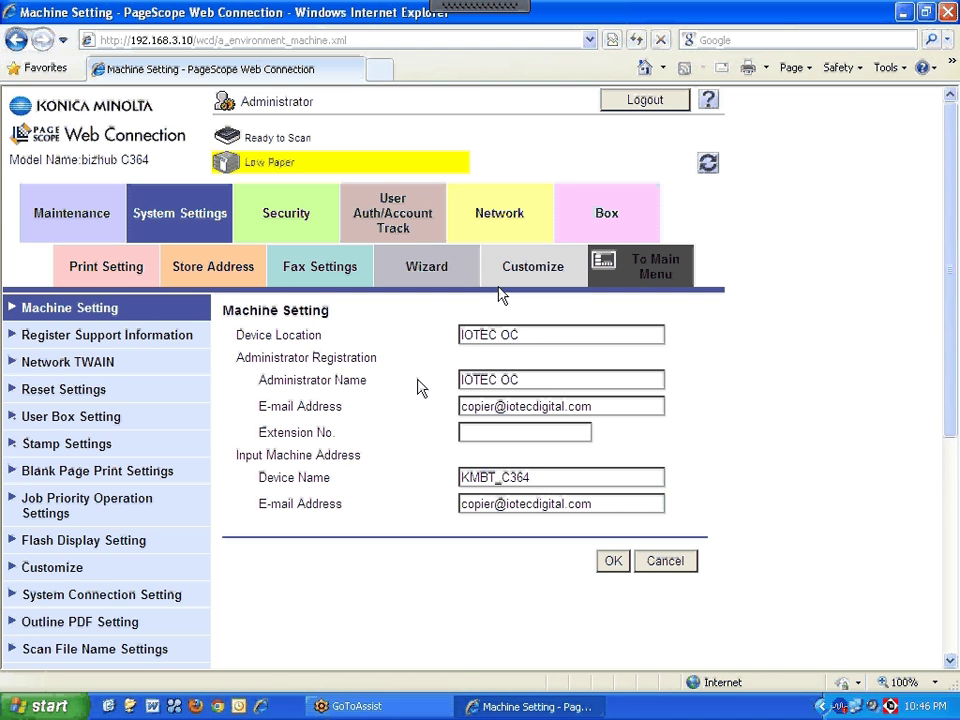
Open the printer's Network TCP/IP Setting page and look over the IPv4 settings
left_click(498, 221)
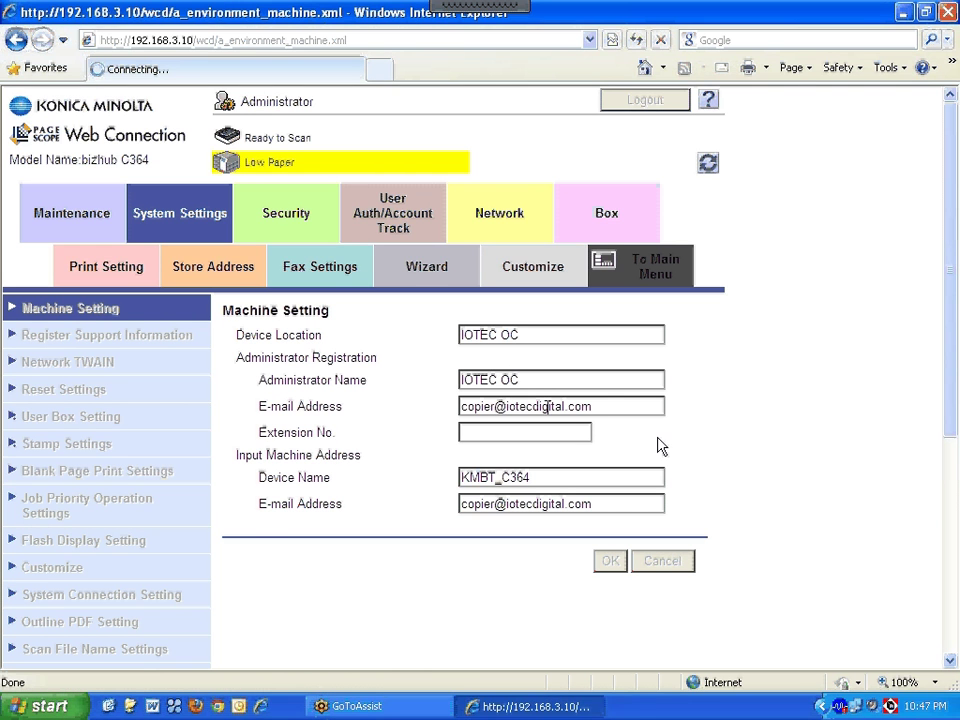
left_click(499, 214)
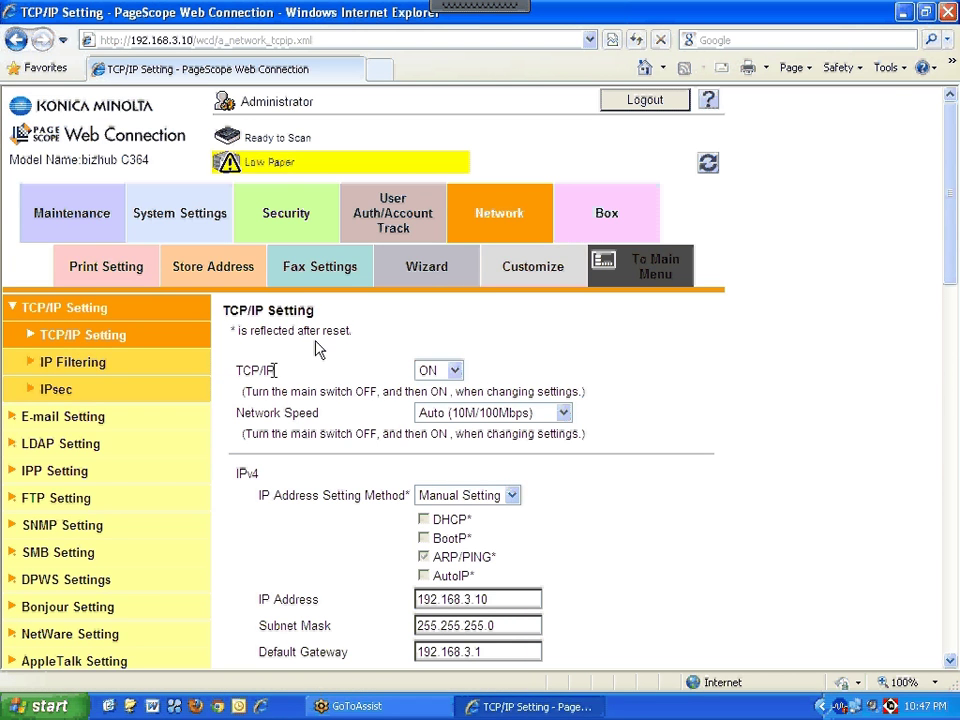
left_click_drag(318, 312, 298, 333)
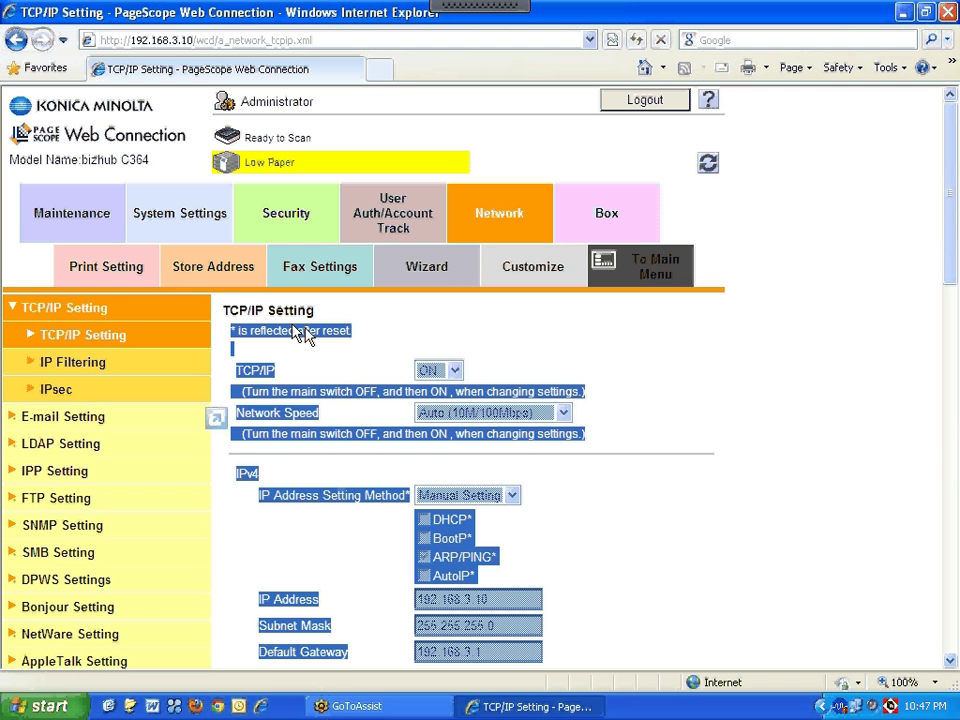
left_click(248, 313)
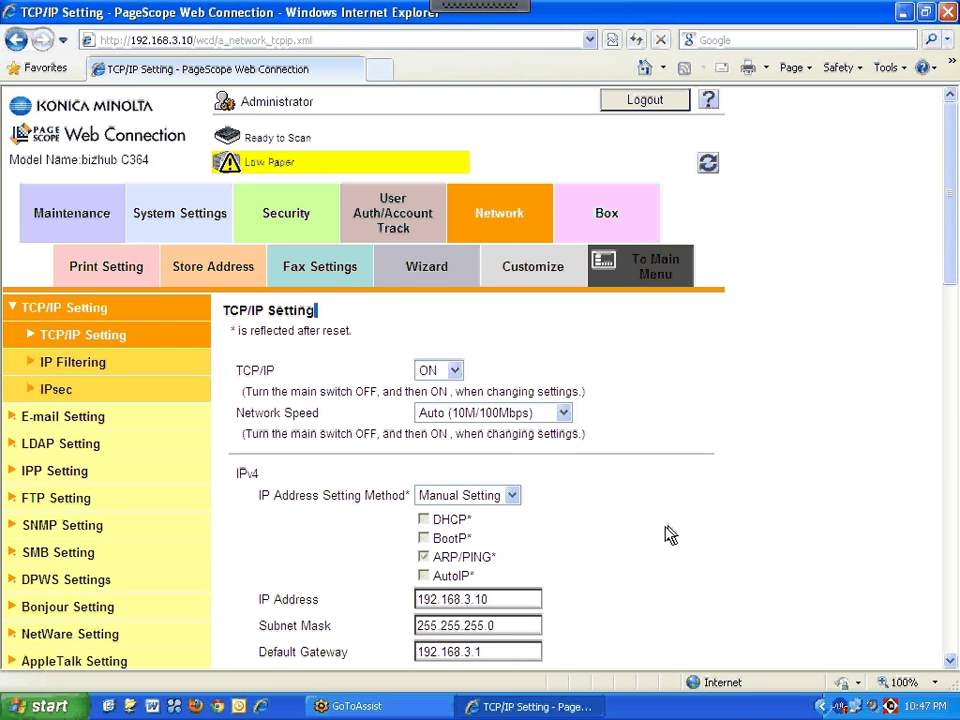
Review IP address 192.168.3.10, gateway 192.168.3.1 and DNS host name KMBT7FEF05
scroll(664, 533, "down", 1)
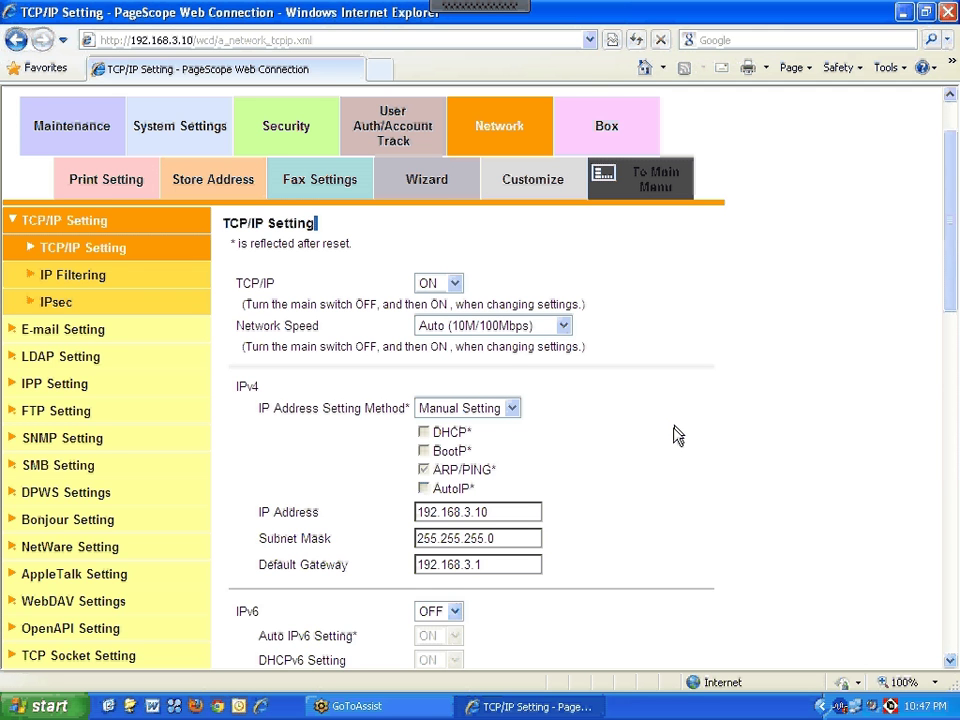
scroll(677, 437, "down", 1)
scroll(559, 498, "down", 3)
left_click(511, 338)
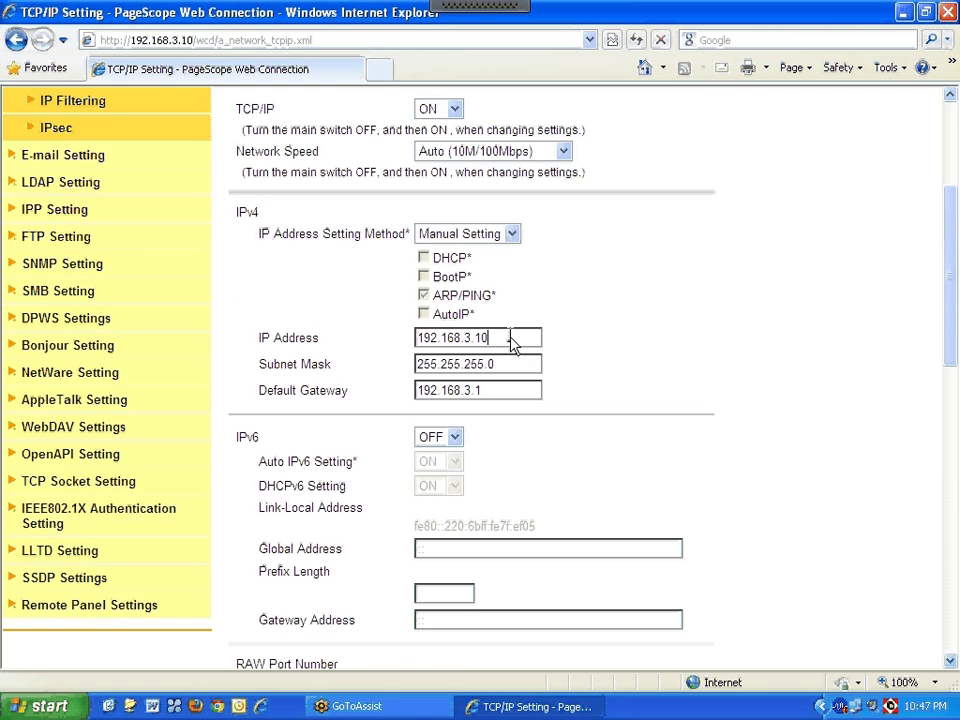
left_click(500, 393)
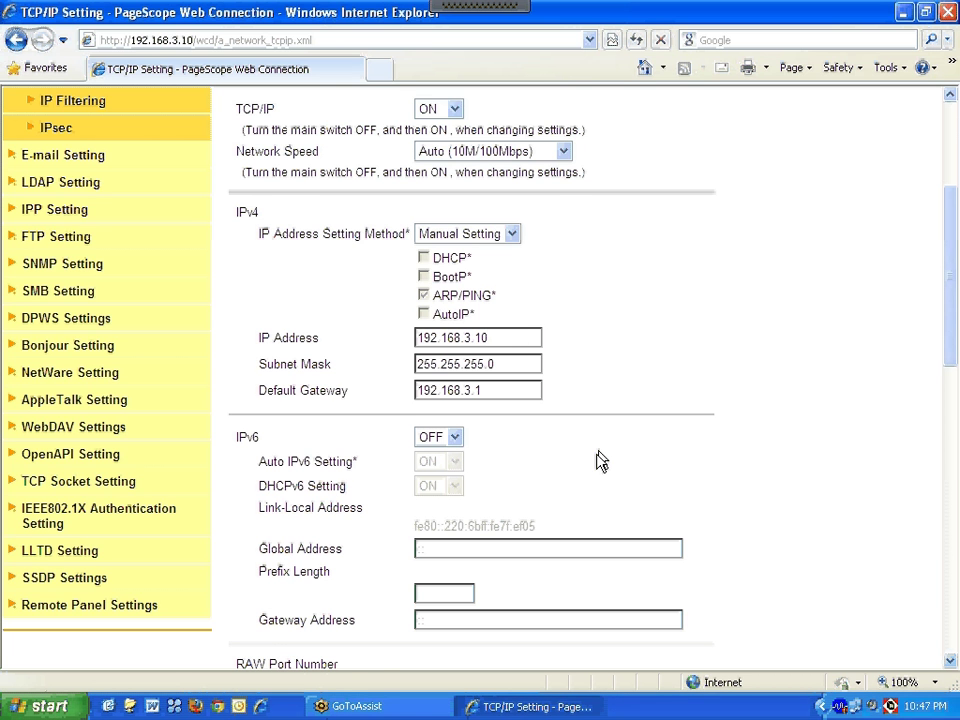
scroll(600, 460, "down", 3)
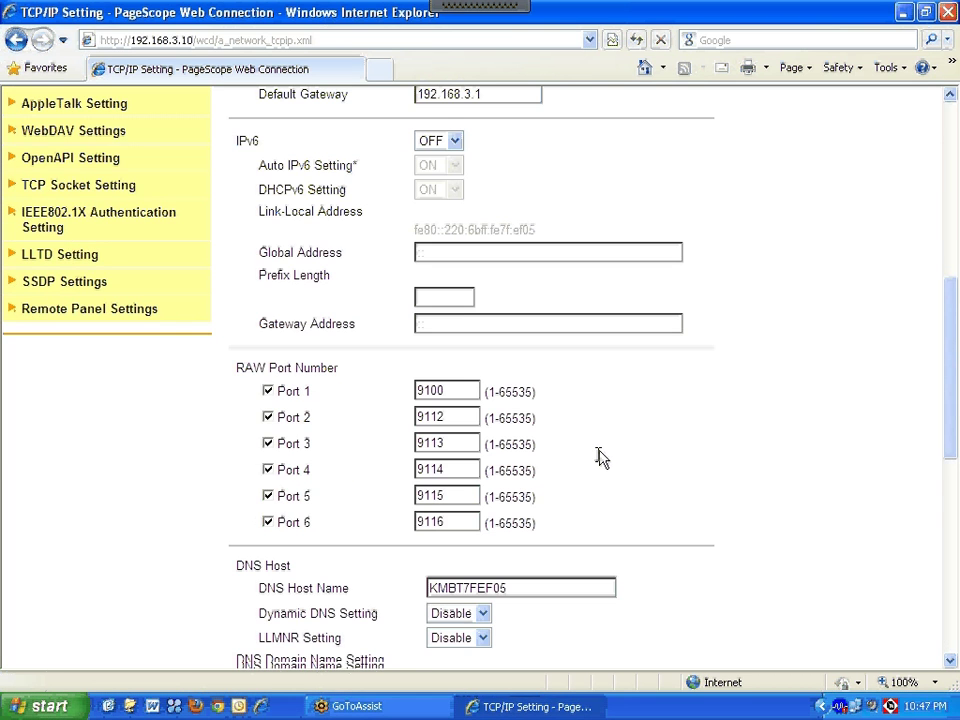
scroll(600, 457, "down", 2)
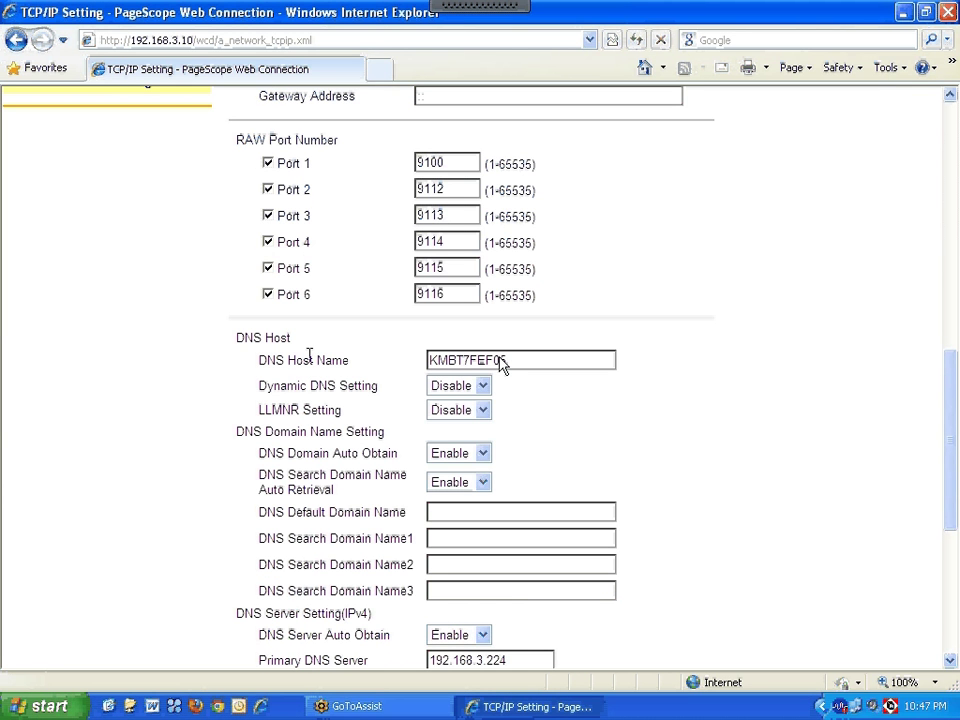
left_click_drag(500, 364, 392, 362)
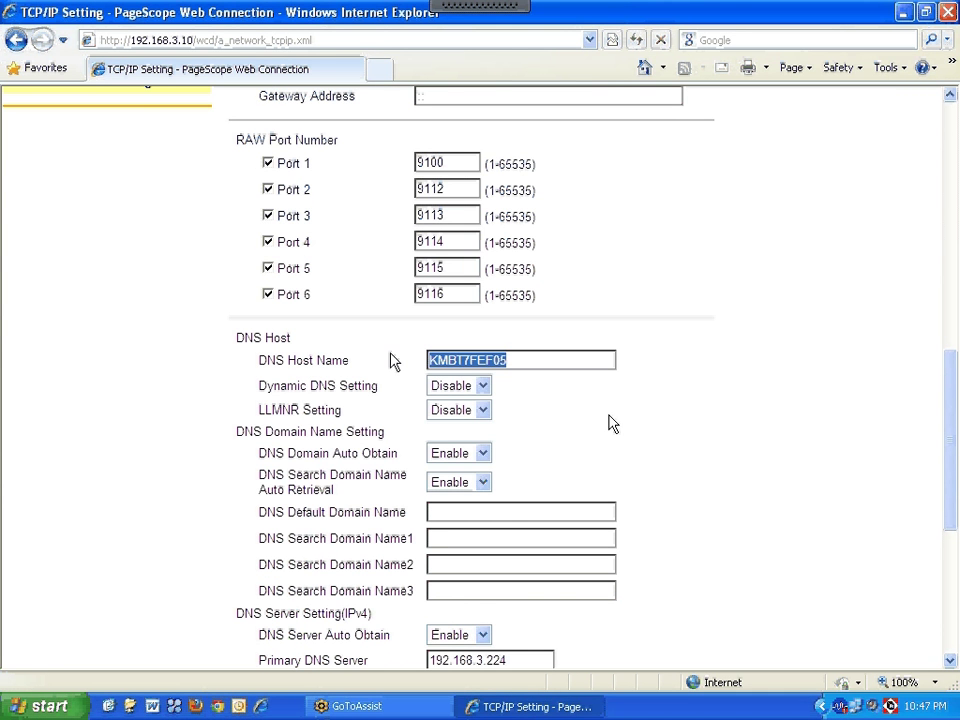
left_click(685, 483)
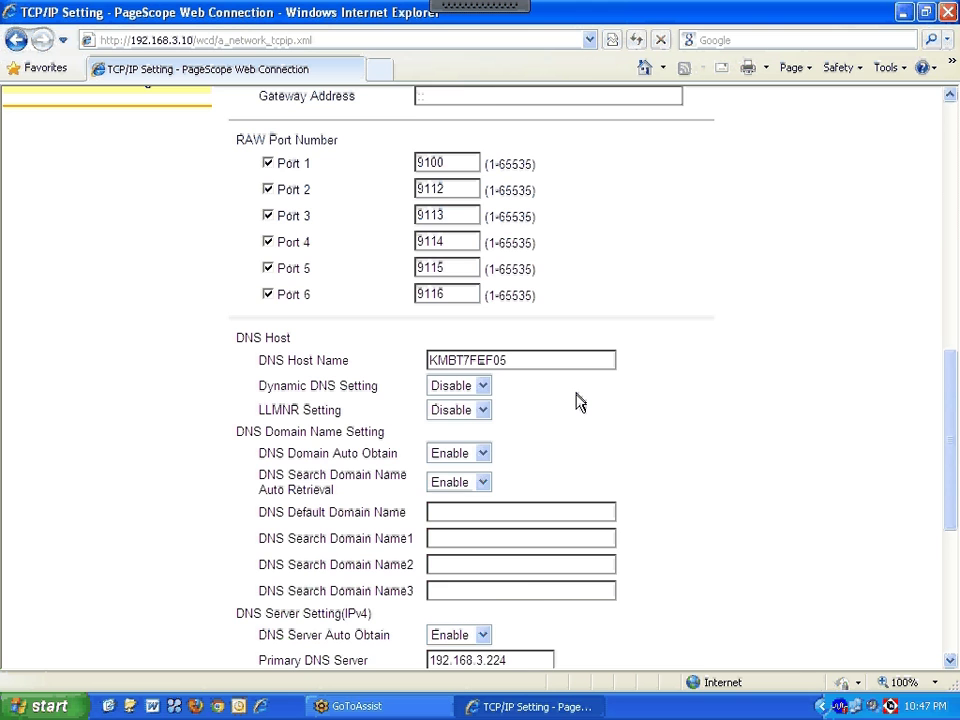
Check the primary (192.168.3.224) and secondary DNS server addresses, then return to the top
scroll(612, 490, "down", 2)
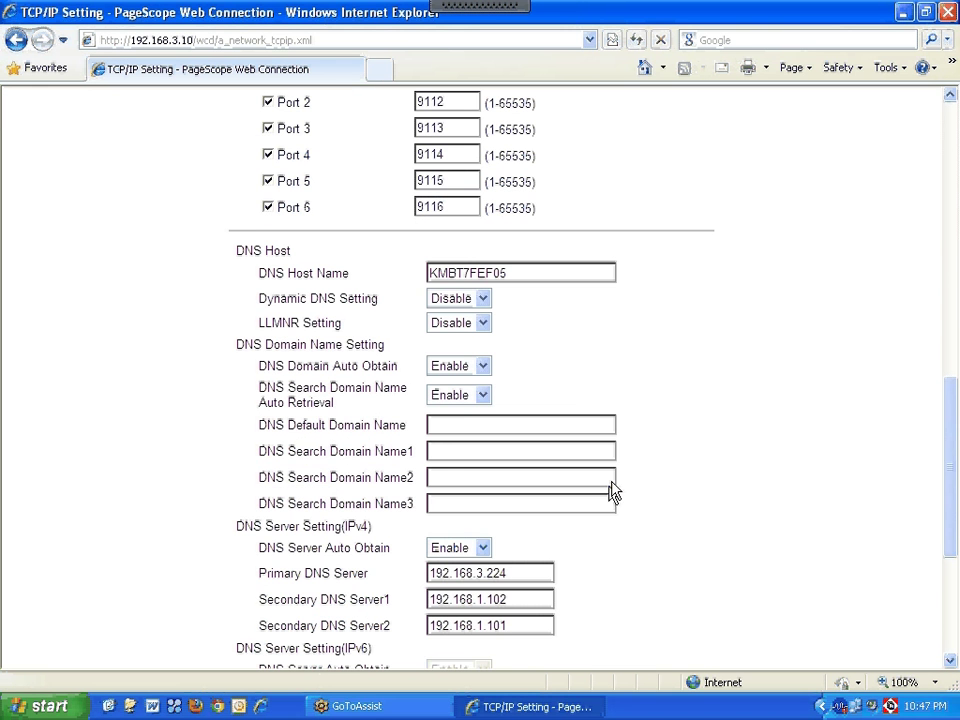
scroll(612, 490, "down", 6)
left_click_drag(518, 322, 358, 305)
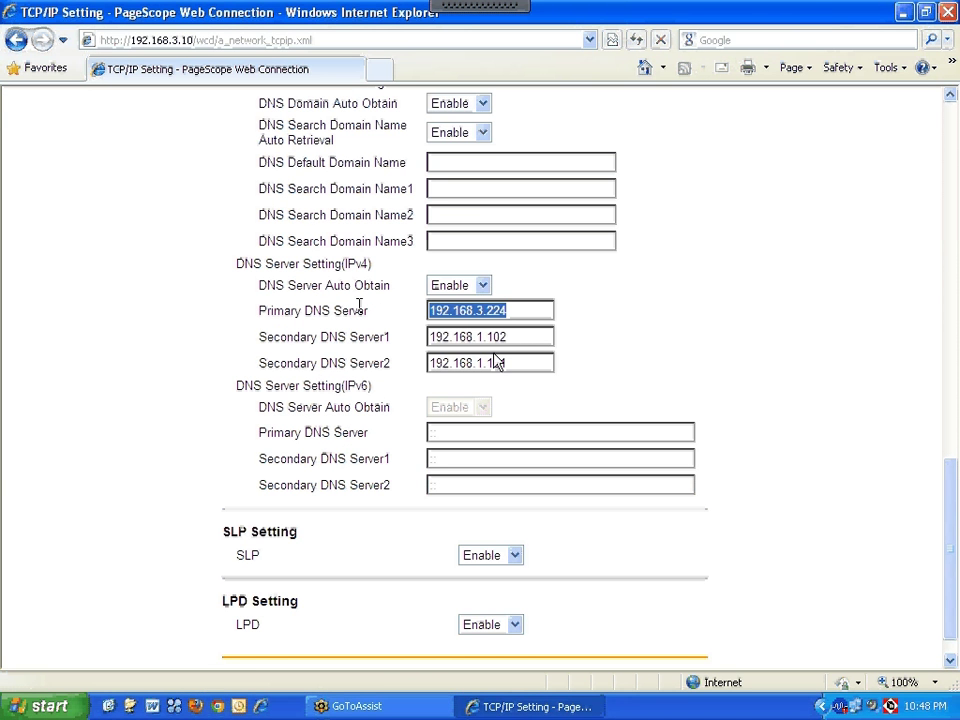
left_click(526, 337)
left_click_drag(415, 345, 365, 357)
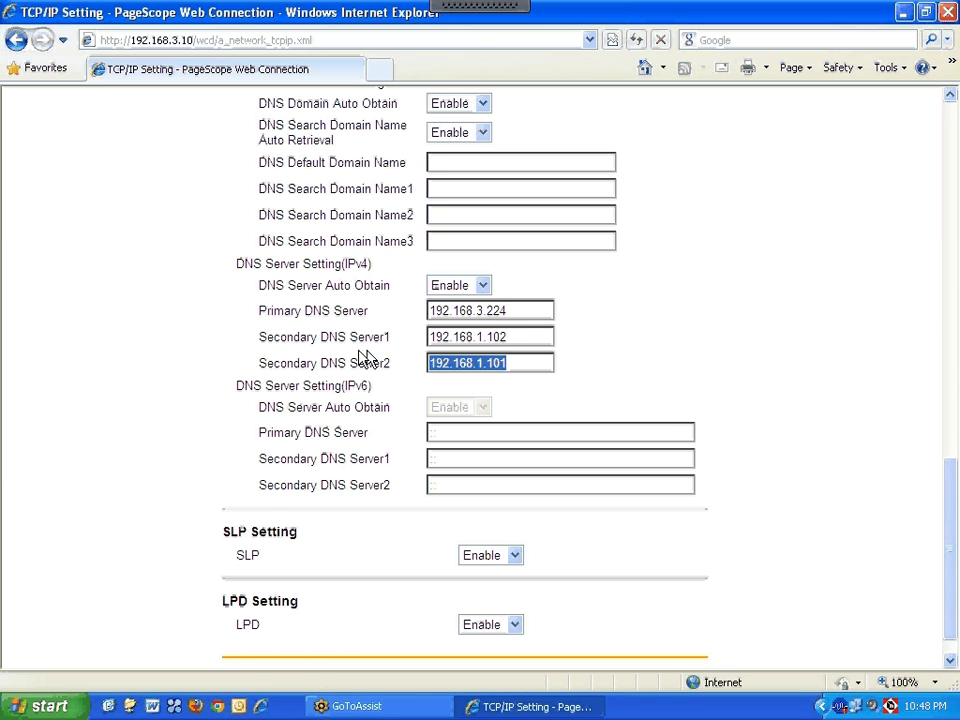
left_click(668, 408)
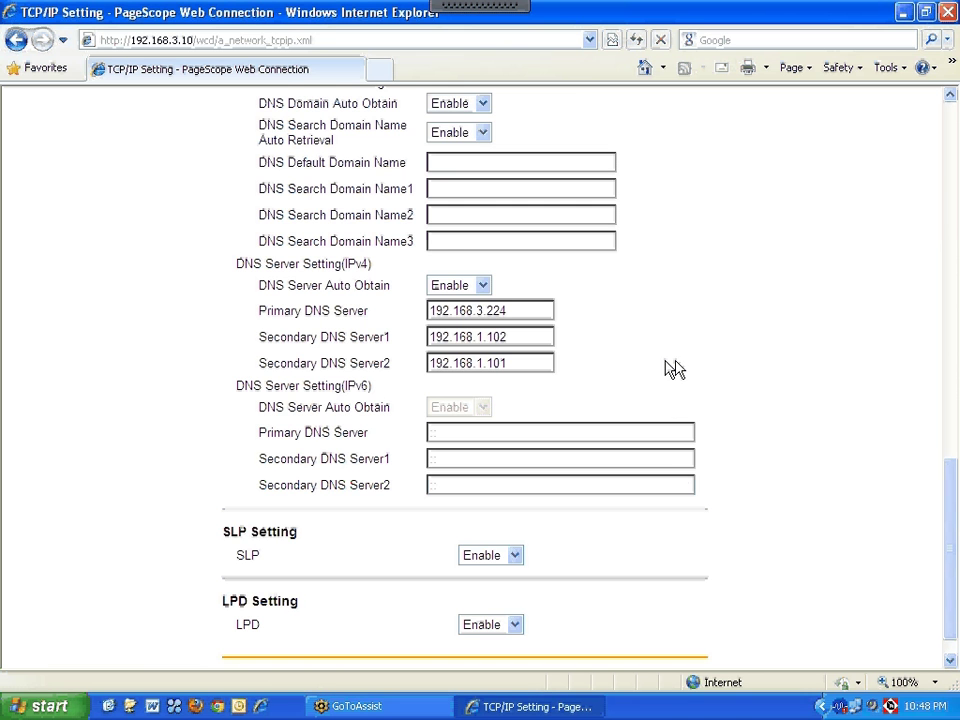
scroll(668, 370, "down", 1)
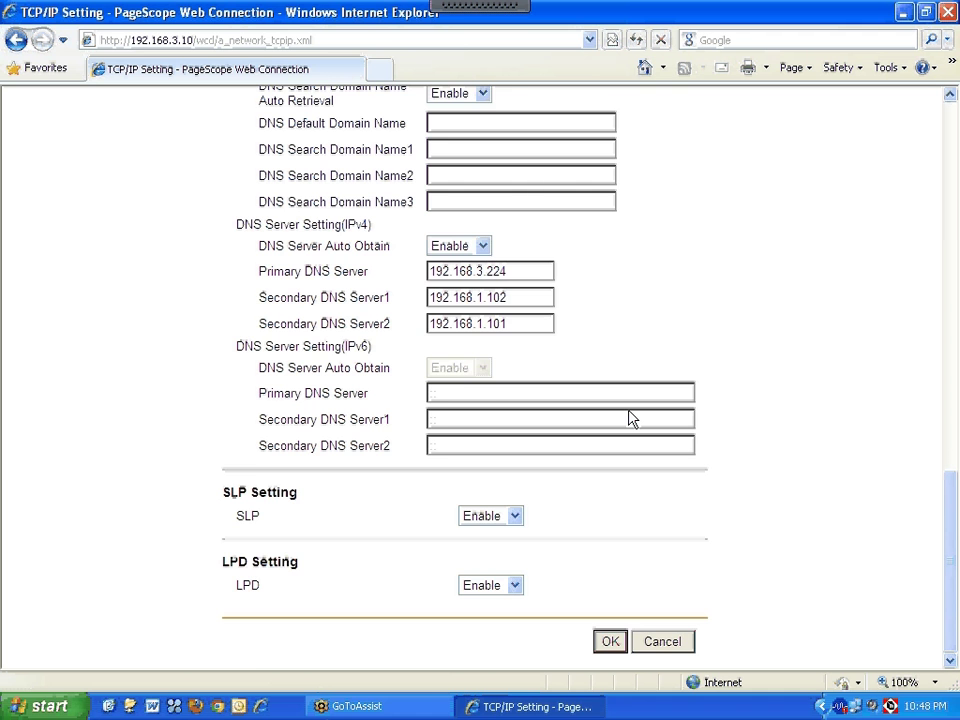
scroll(658, 418, "up", 1)
scroll(660, 416, "up", 3)
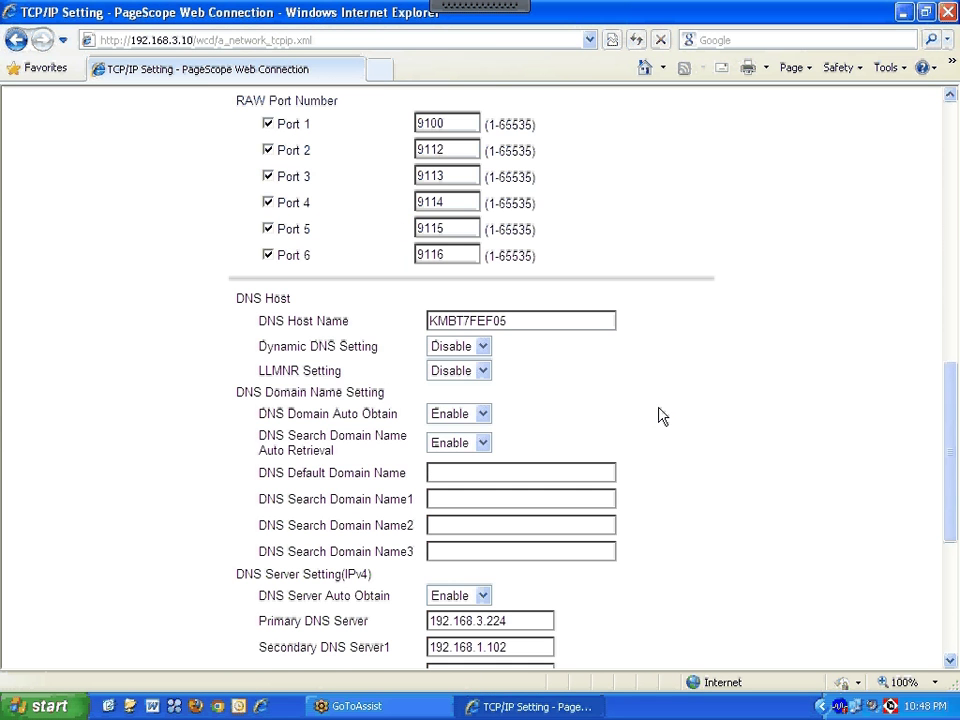
scroll(660, 416, "up", 1)
scroll(660, 416, "up", 6)
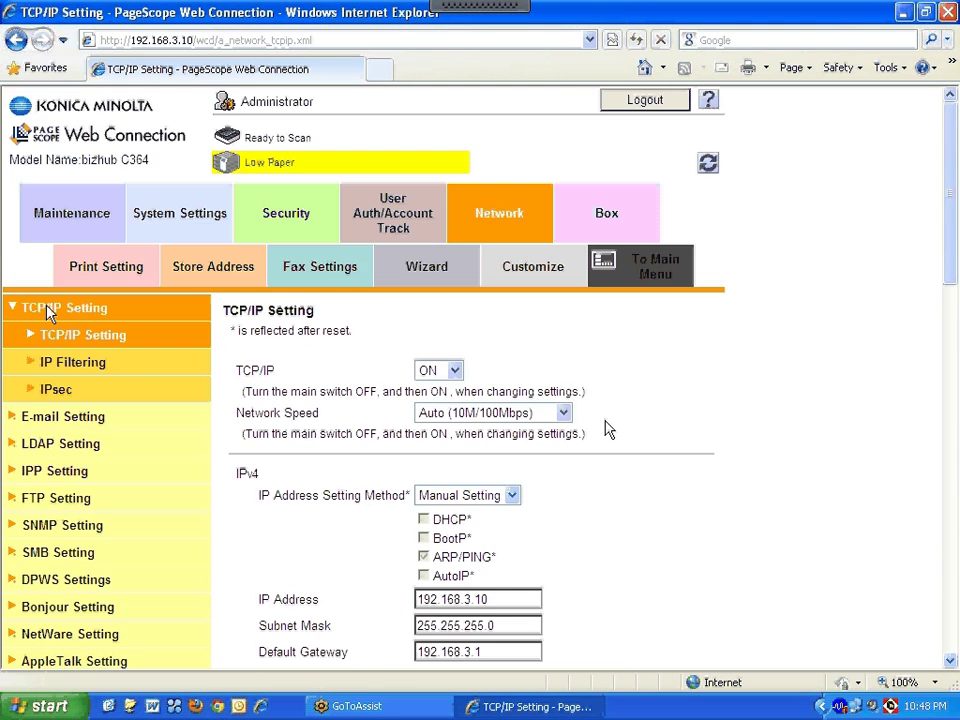
Show the E-mail TX (SMTP) settings: server 74.125.127.108, SSL on port 465
left_click(33, 424)
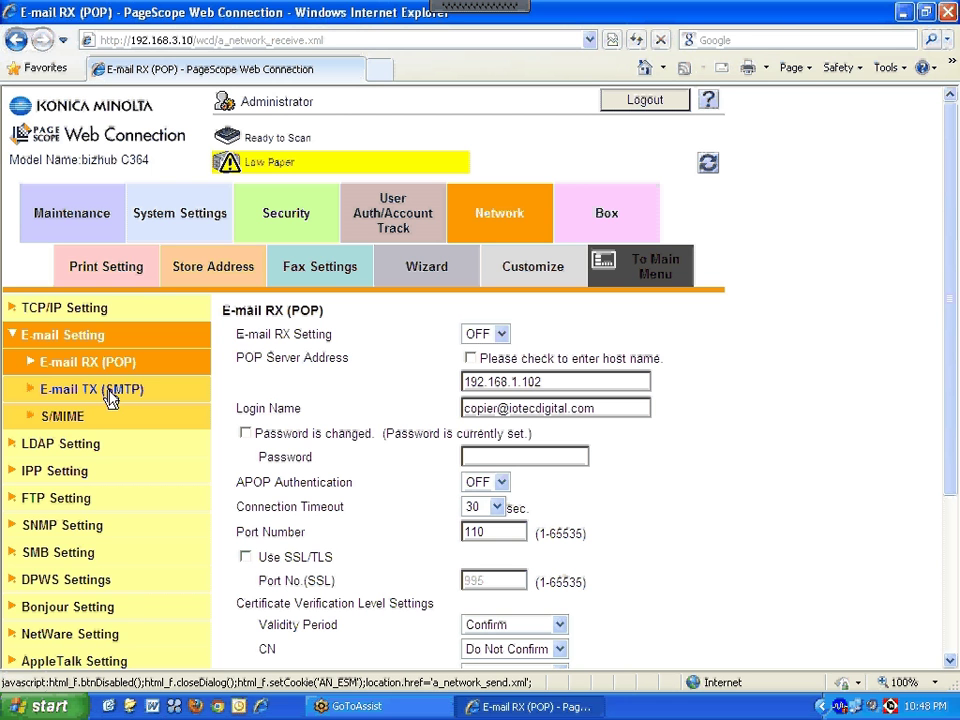
left_click(109, 393)
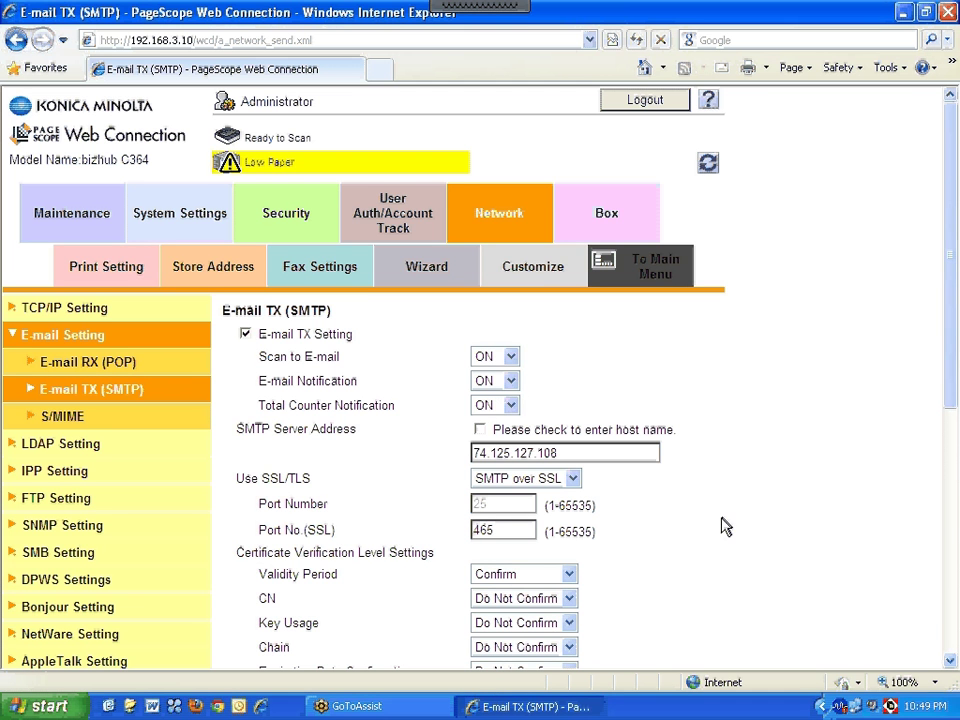
scroll(725, 527, "down", 2)
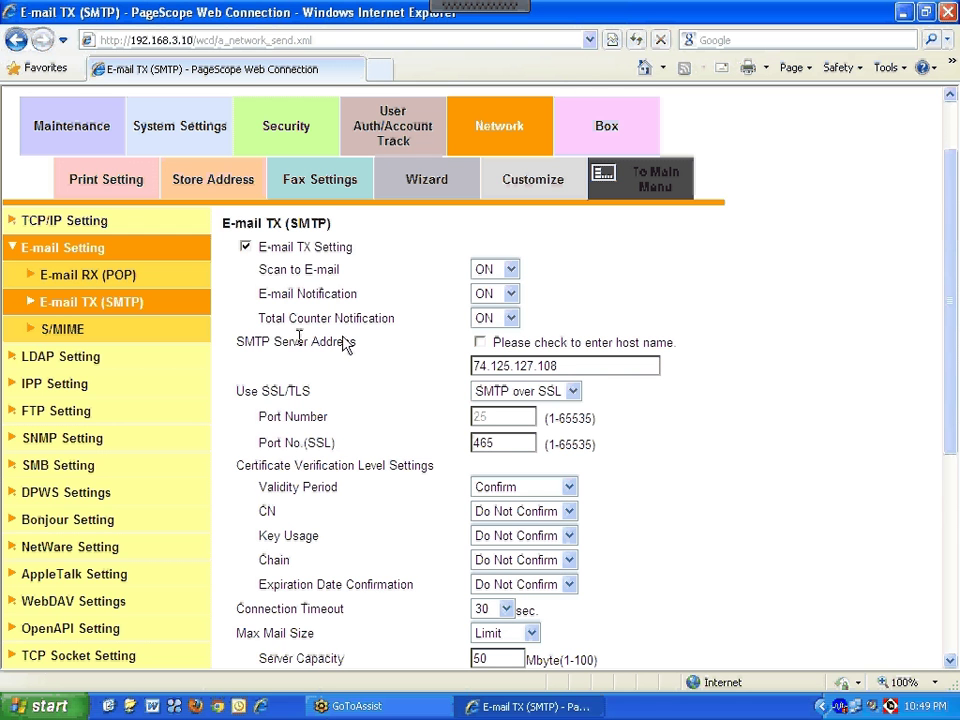
left_click_drag(356, 342, 236, 342)
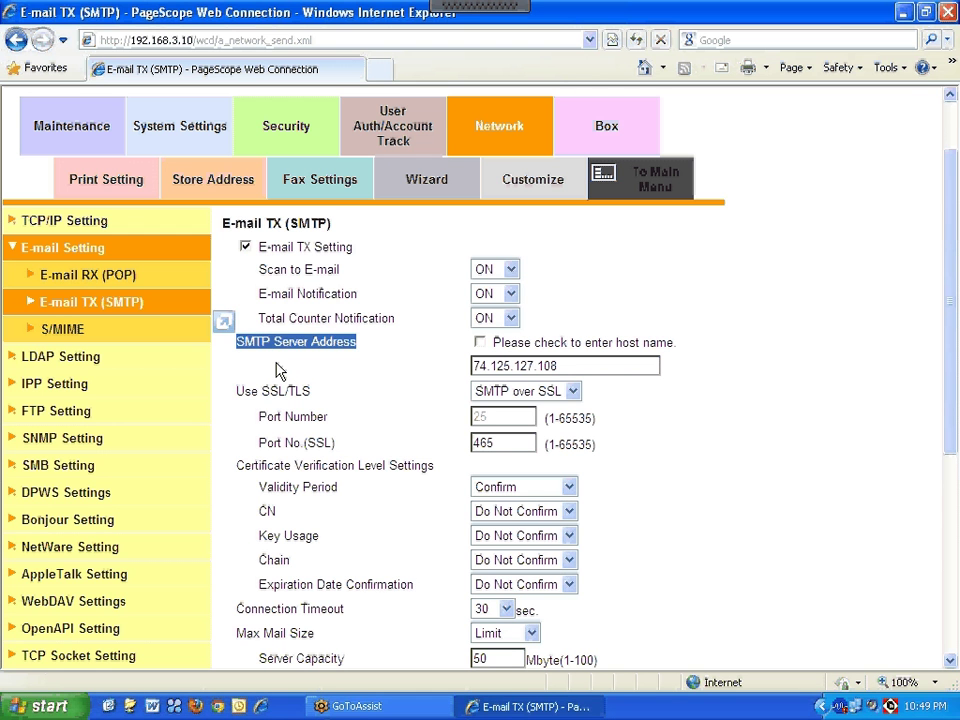
left_click(473, 366)
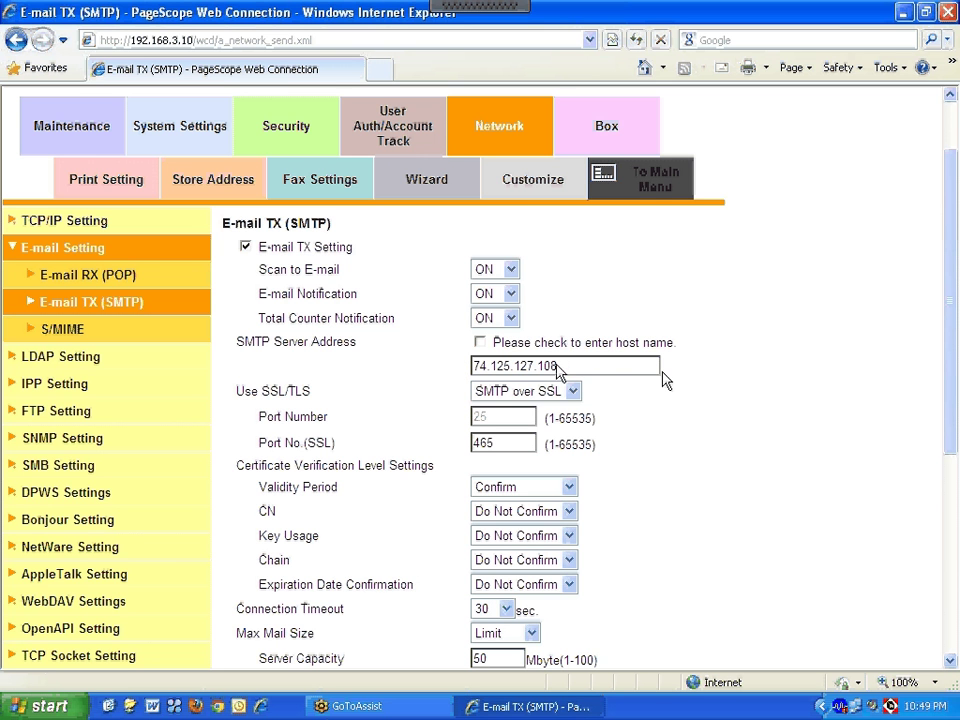
left_click(576, 367)
double_click(556, 367)
left_click(731, 467)
left_click(577, 369)
double_click(577, 369)
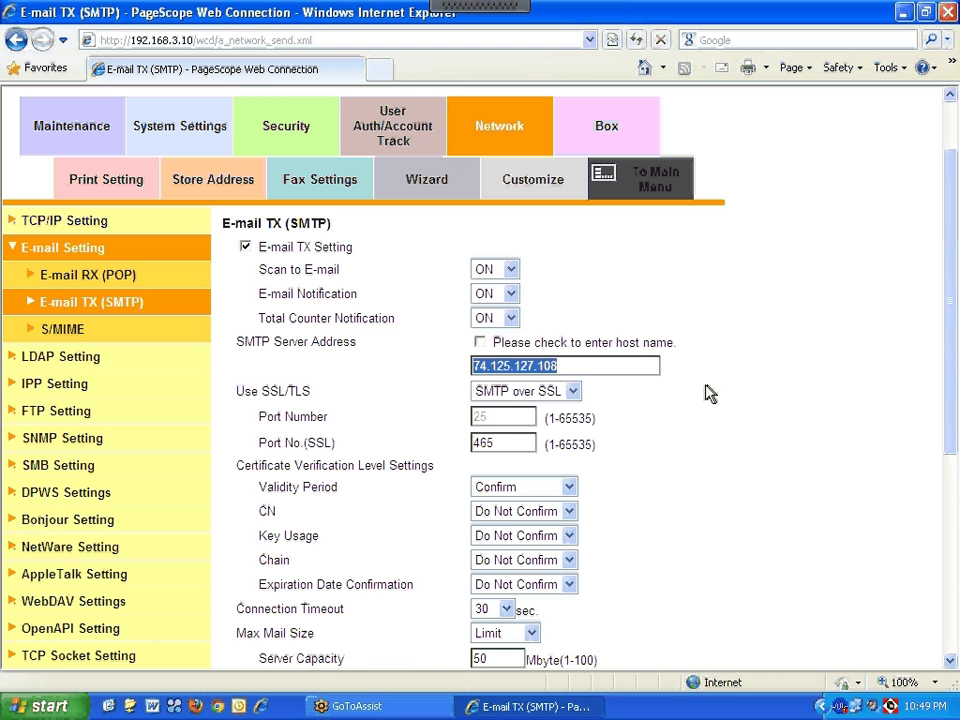
left_click(482, 343)
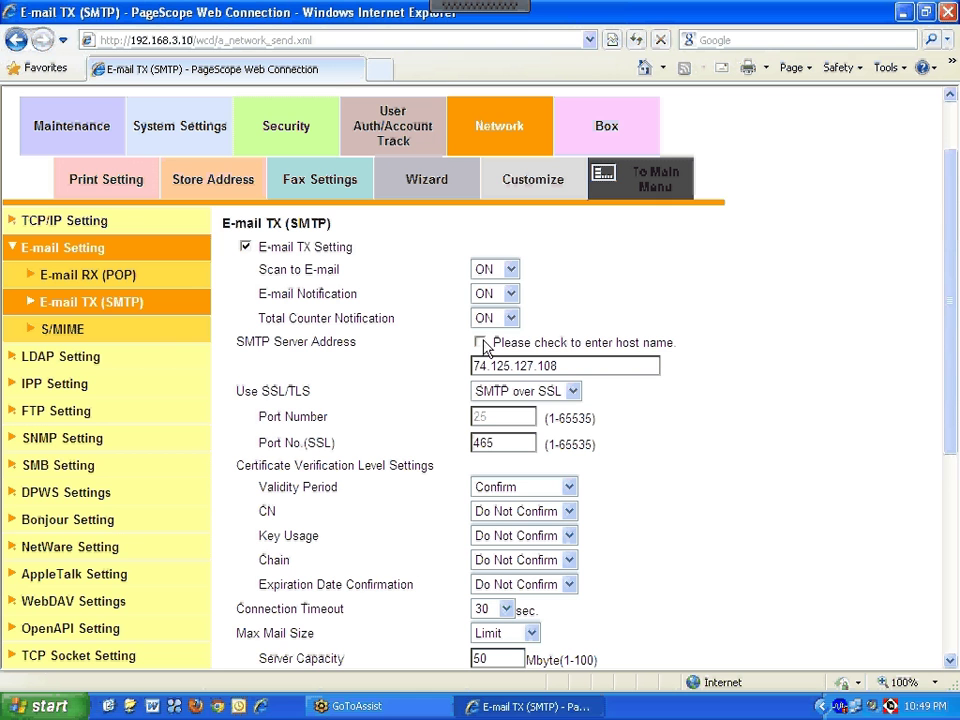
left_click(481, 343)
left_click(480, 344)
scroll(731, 446, "down", 1)
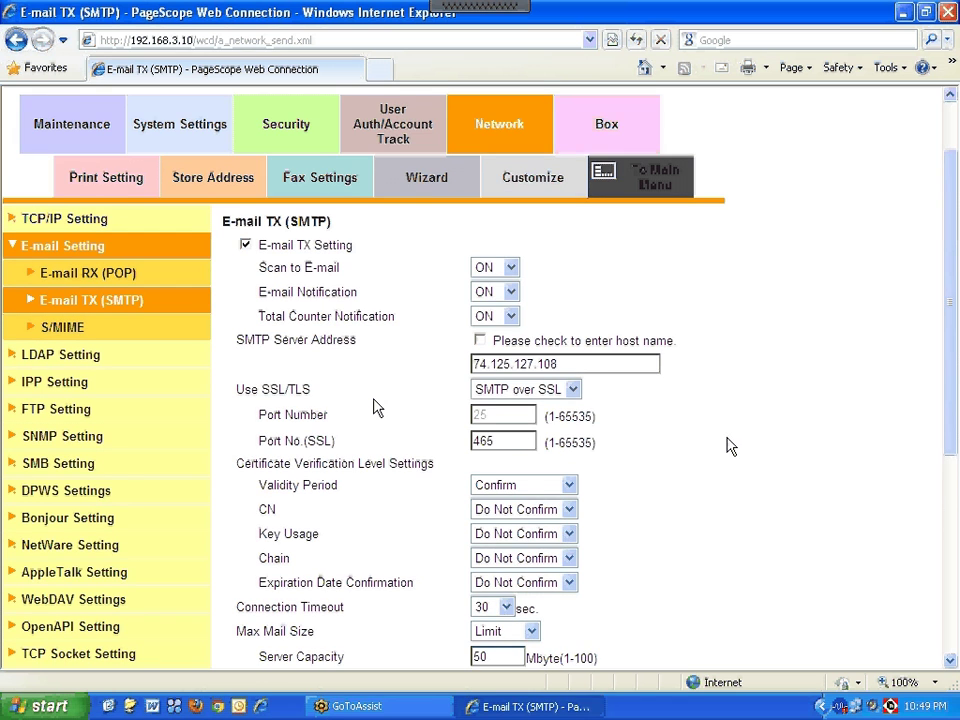
scroll(378, 407, "down", 2)
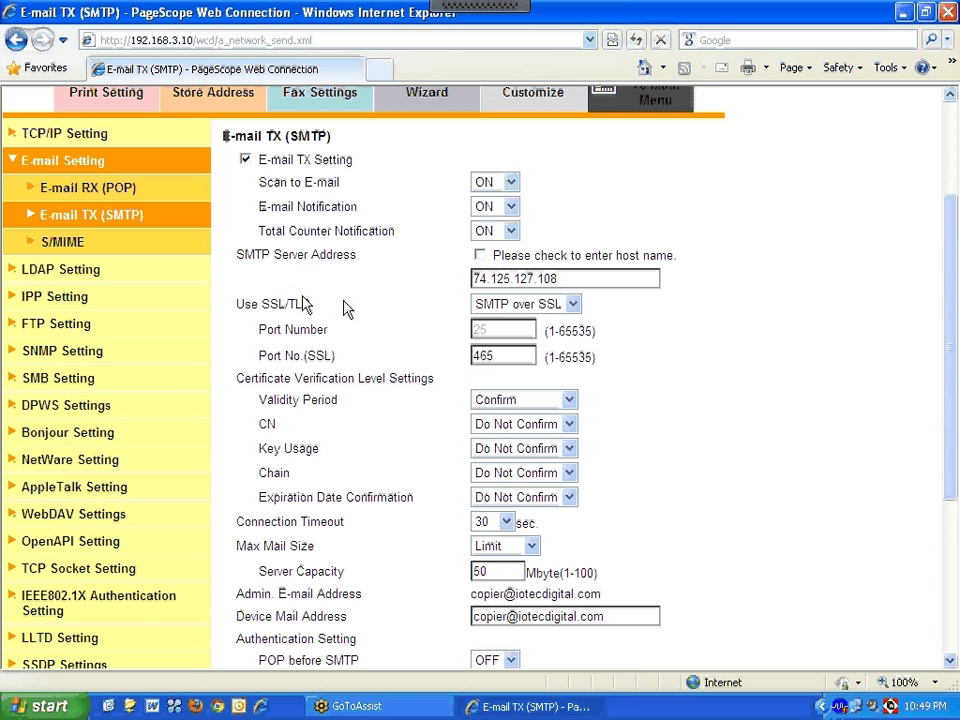
left_click(574, 305)
left_click(575, 312)
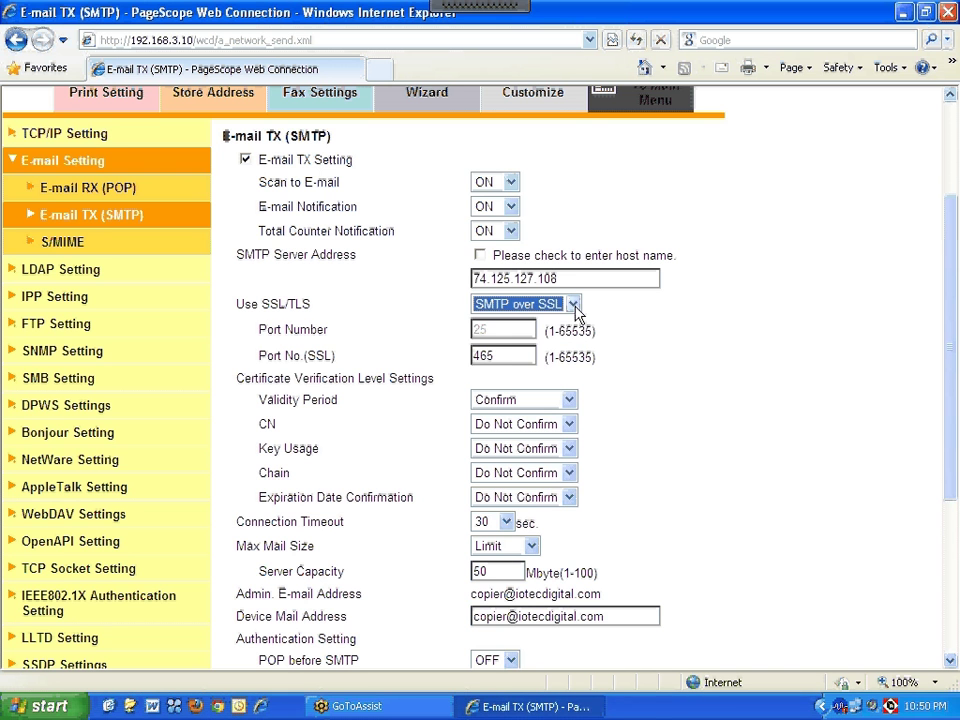
left_click(574, 306)
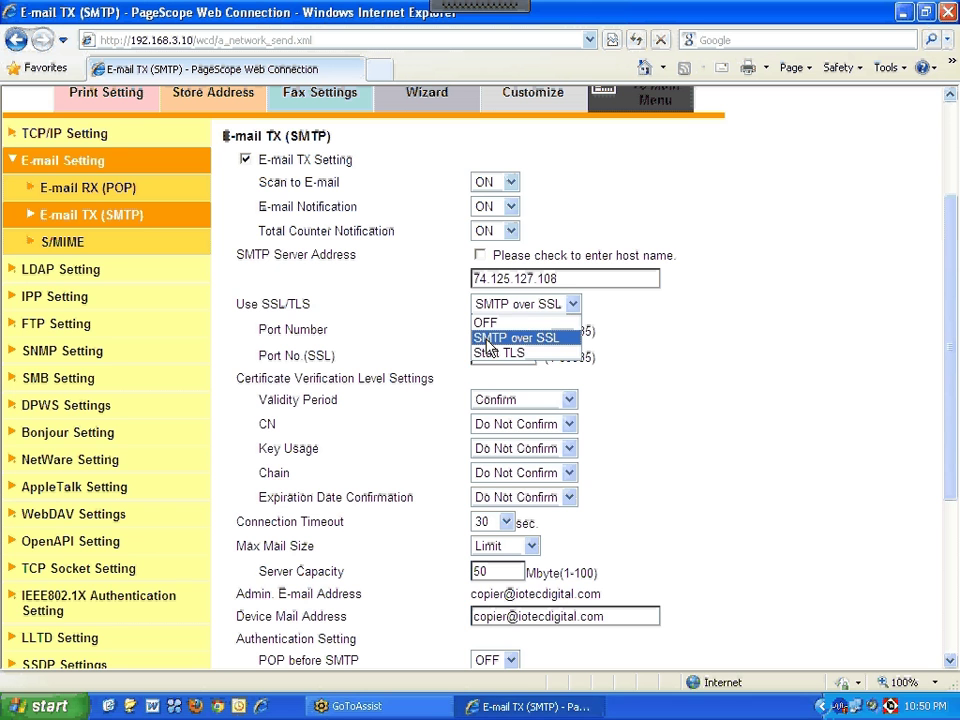
left_click(564, 281)
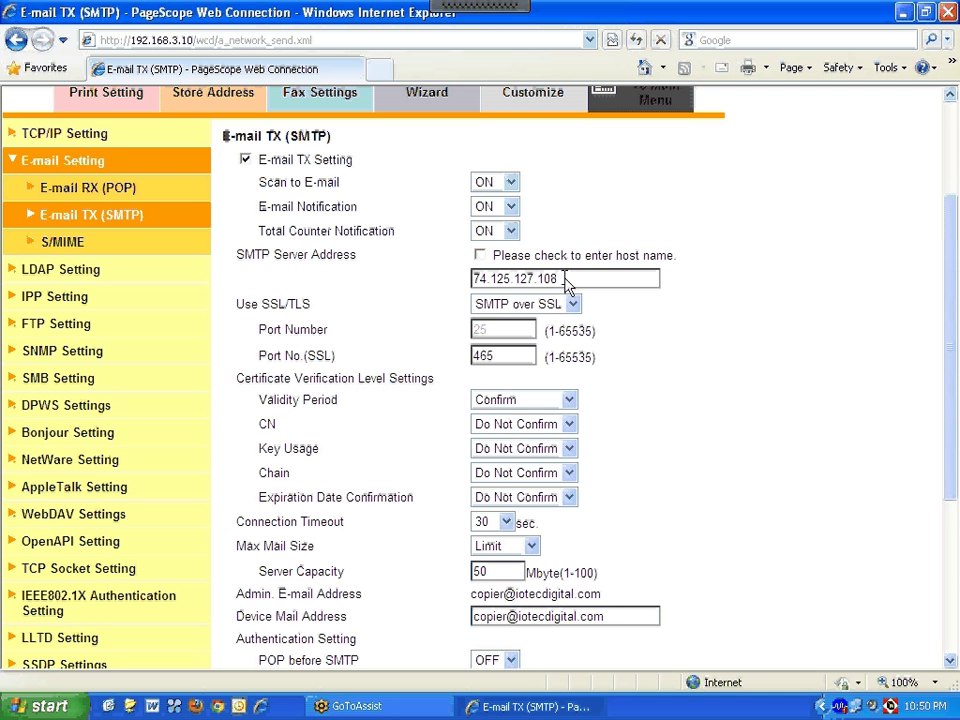
left_click_drag(565, 279, 432, 281)
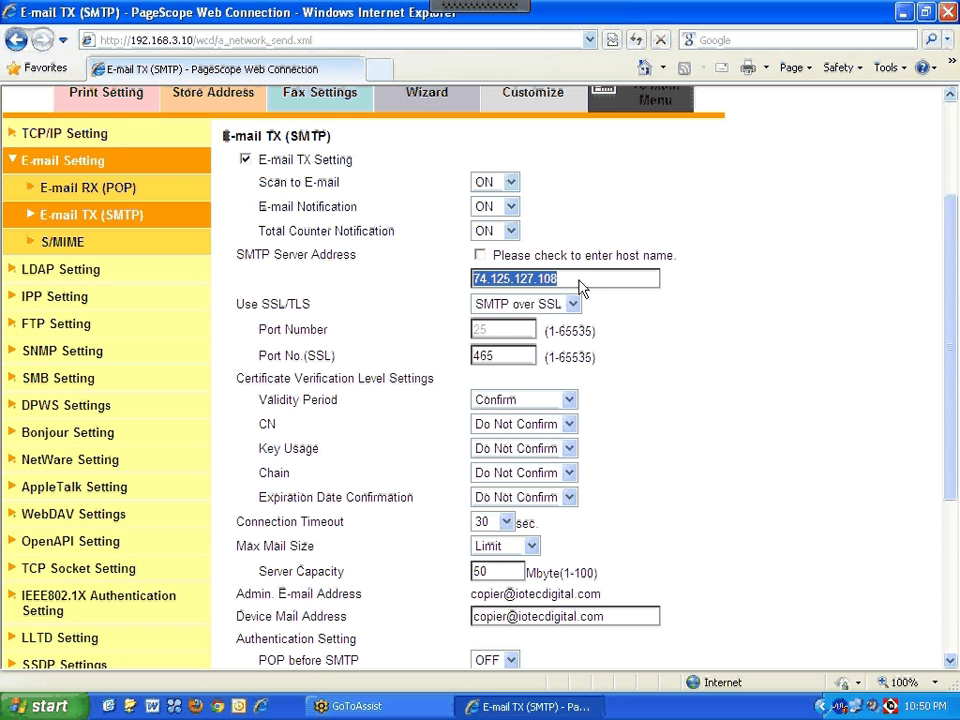
left_click(677, 310)
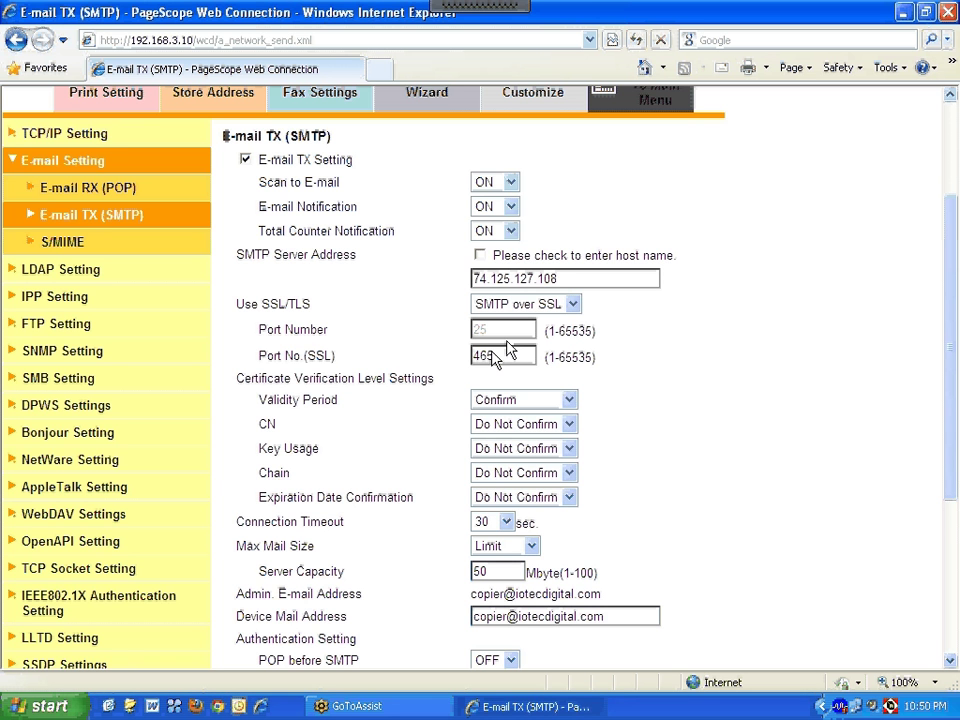
left_click_drag(497, 355, 468, 360)
left_click_drag(338, 357, 268, 360)
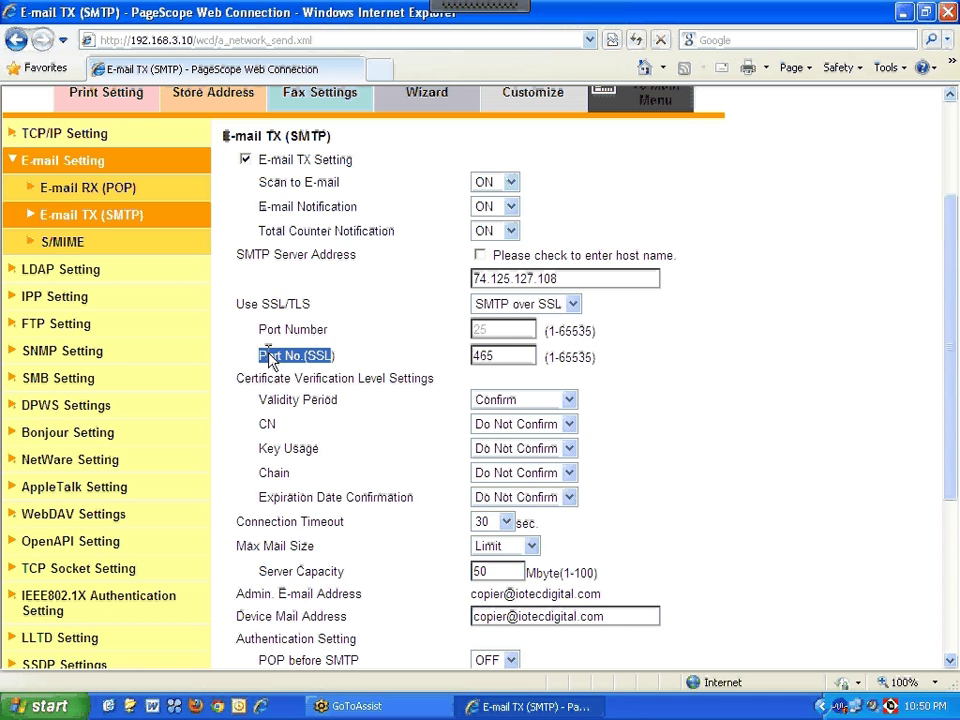
left_click(505, 354)
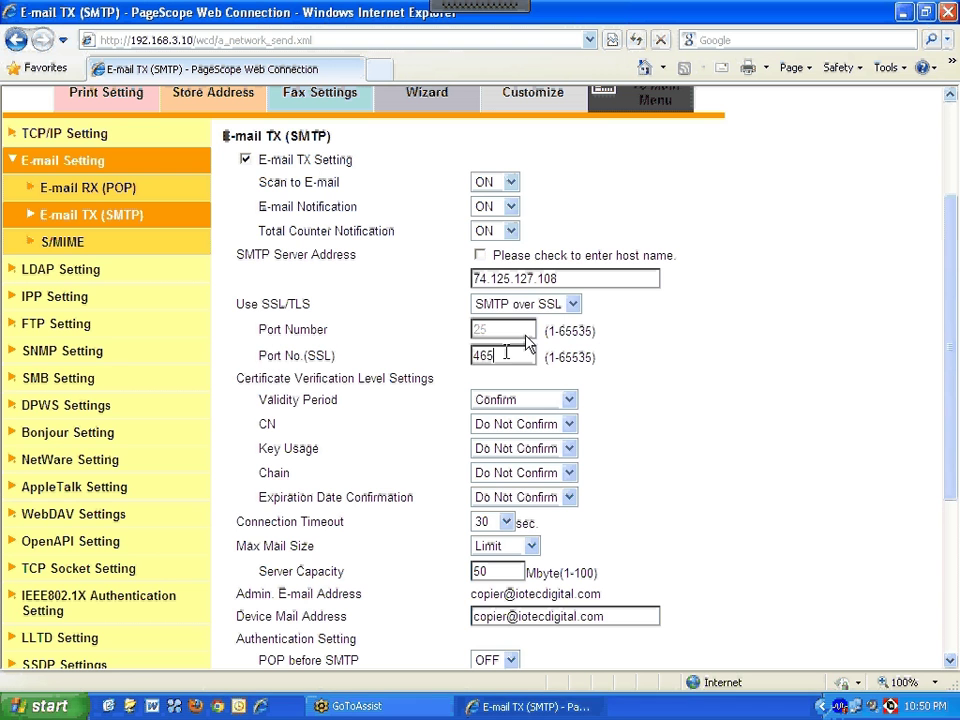
left_click(520, 304)
left_click(507, 324)
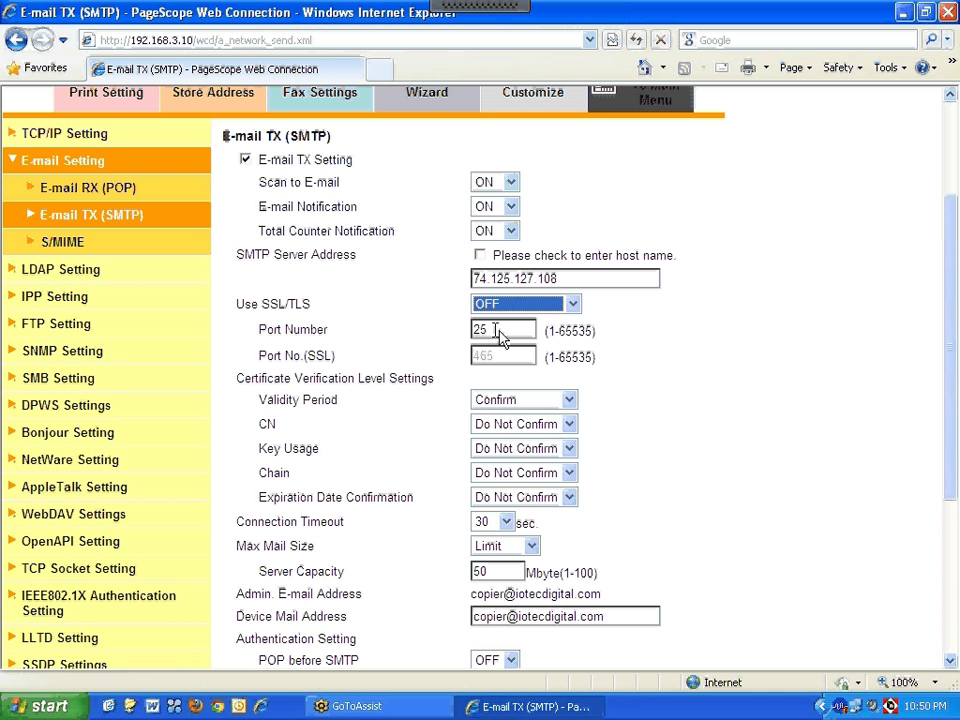
key("Tab")
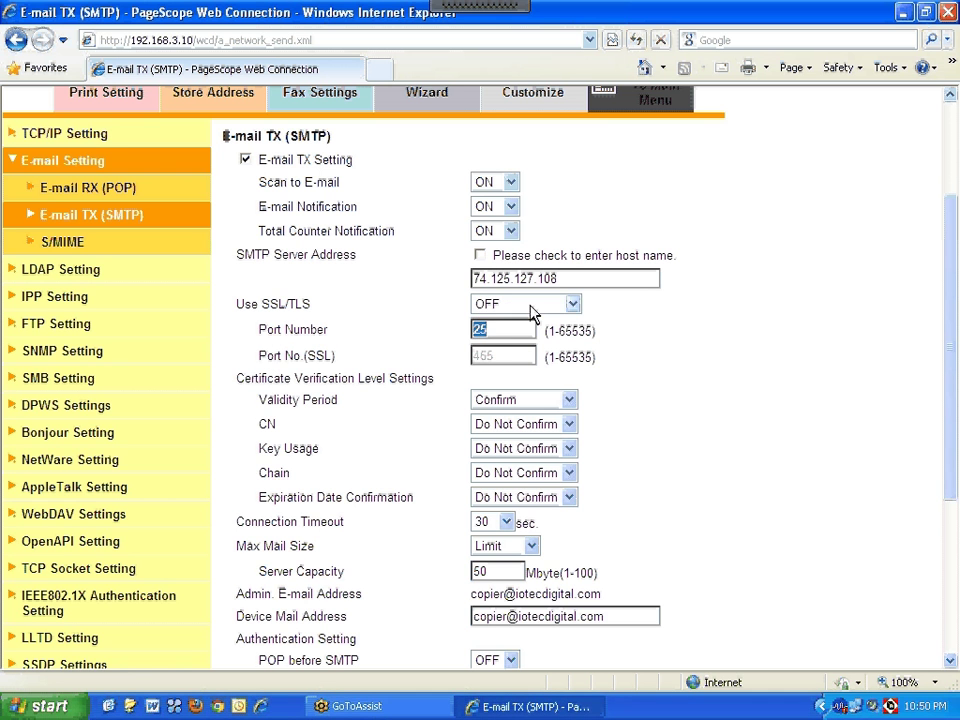
left_click(531, 306)
left_click(533, 340)
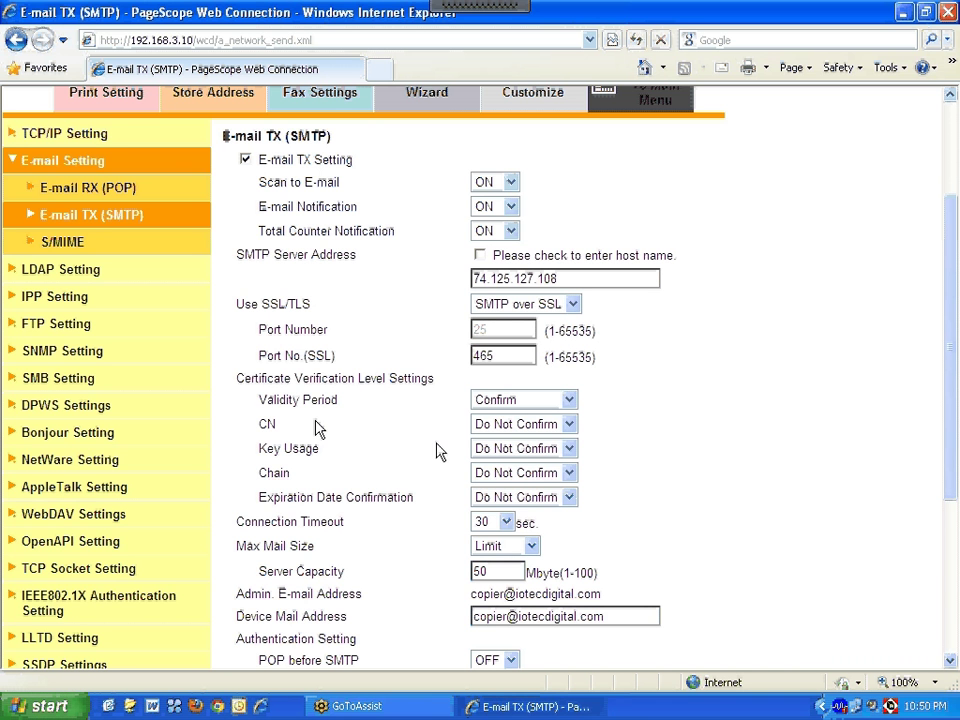
scroll(616, 484, "down", 3)
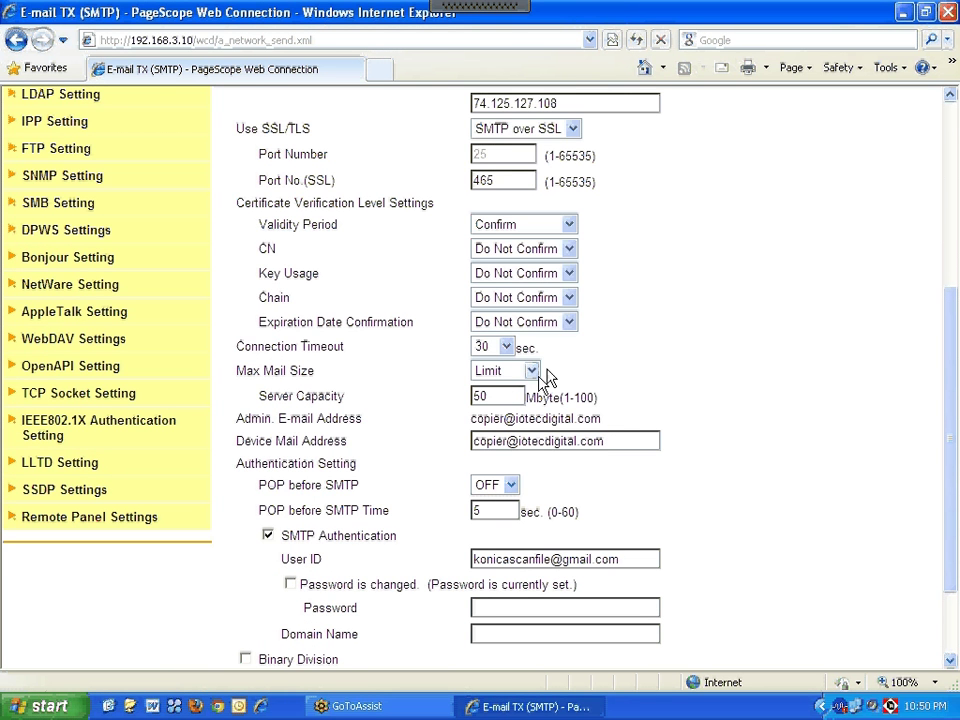
left_click(532, 371)
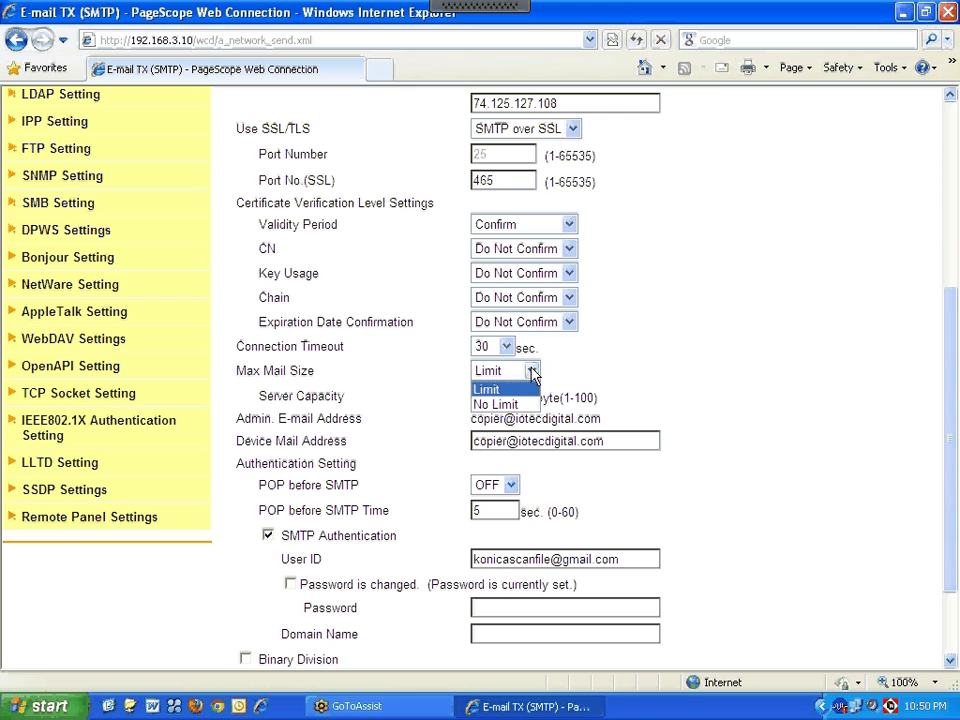
left_click(532, 371)
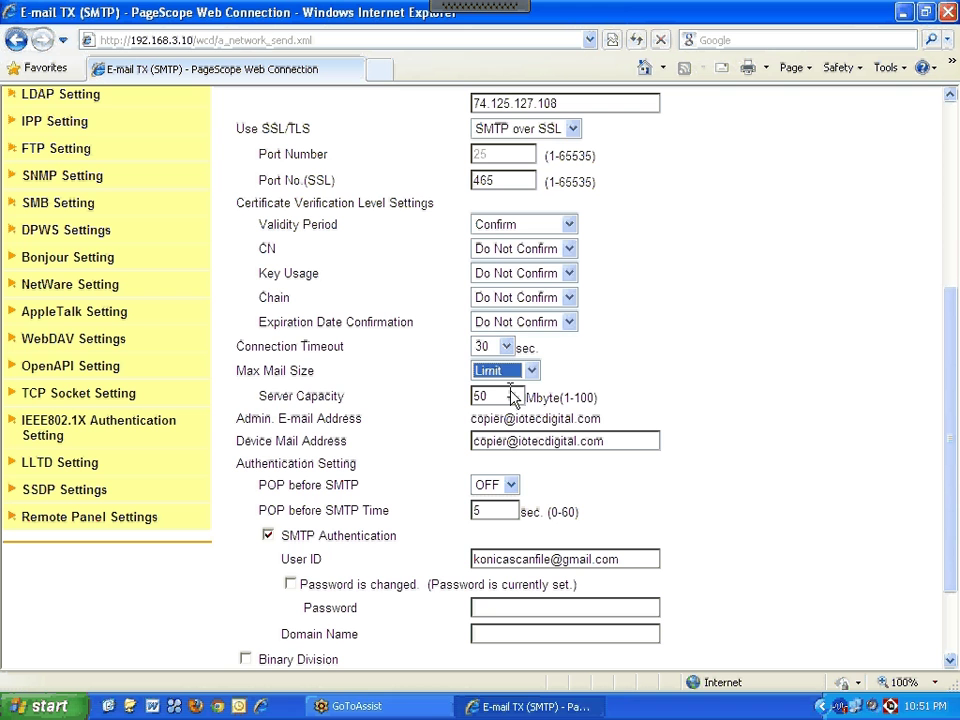
left_click_drag(512, 396, 462, 402)
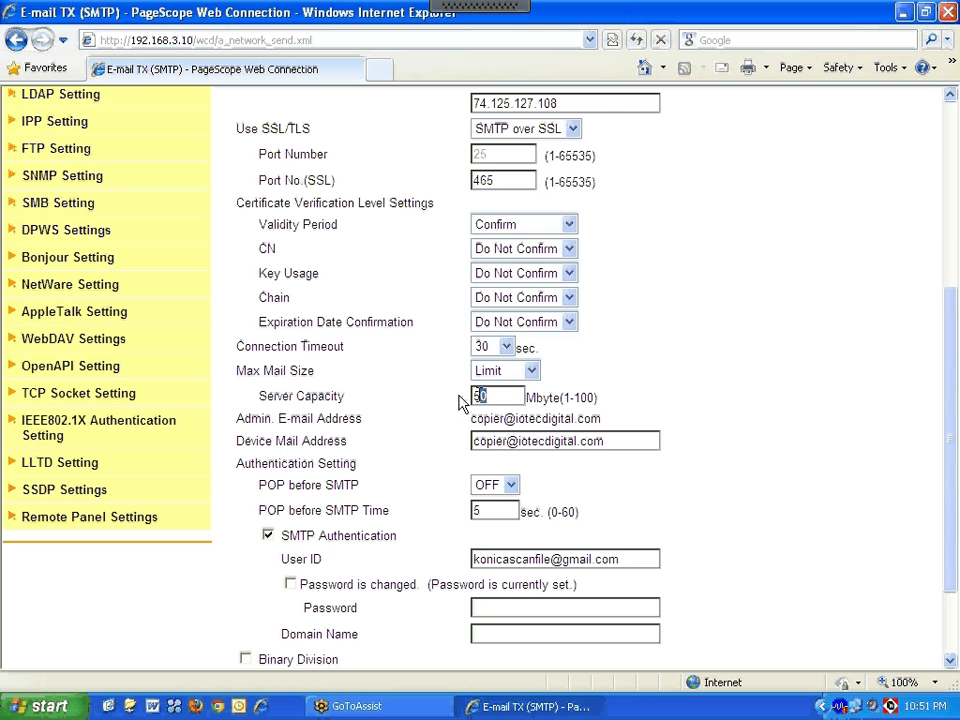
left_click(478, 404)
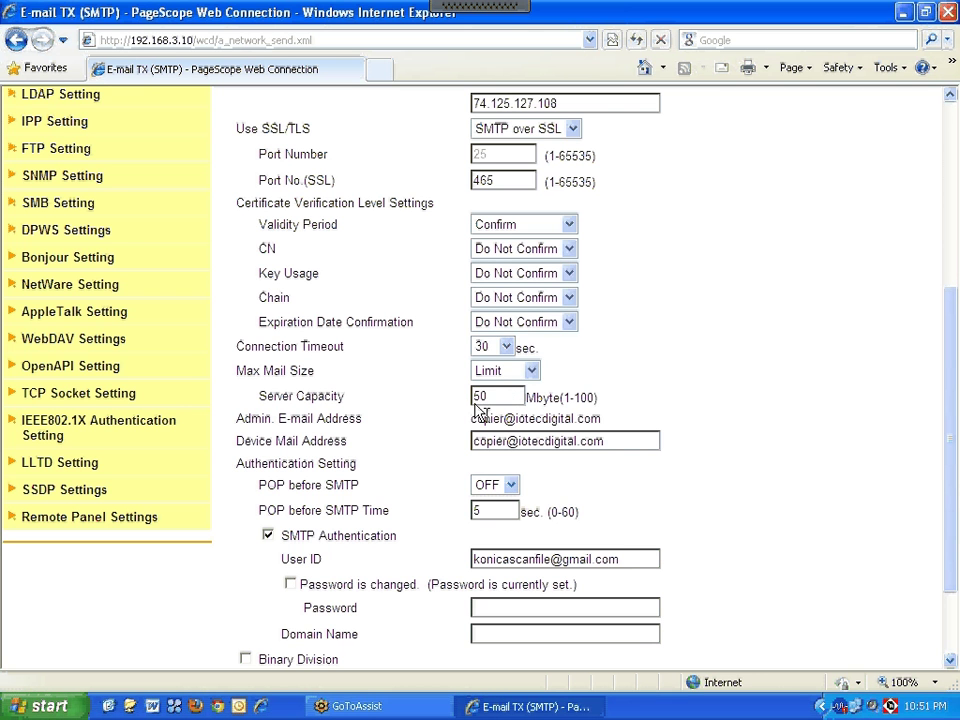
left_click_drag(475, 405, 463, 392)
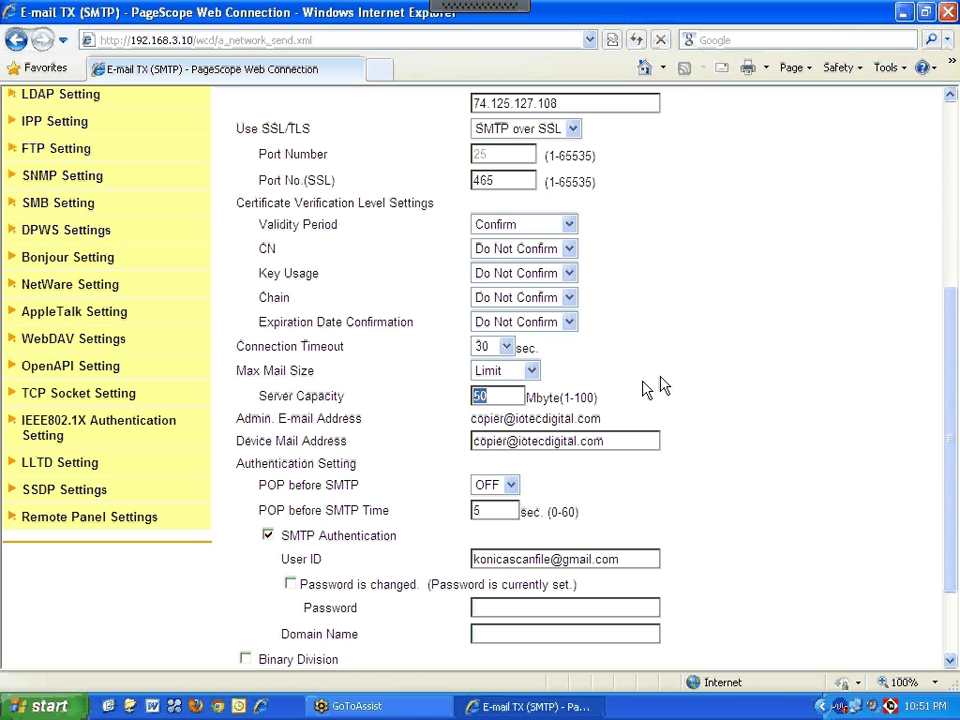
left_click(624, 441)
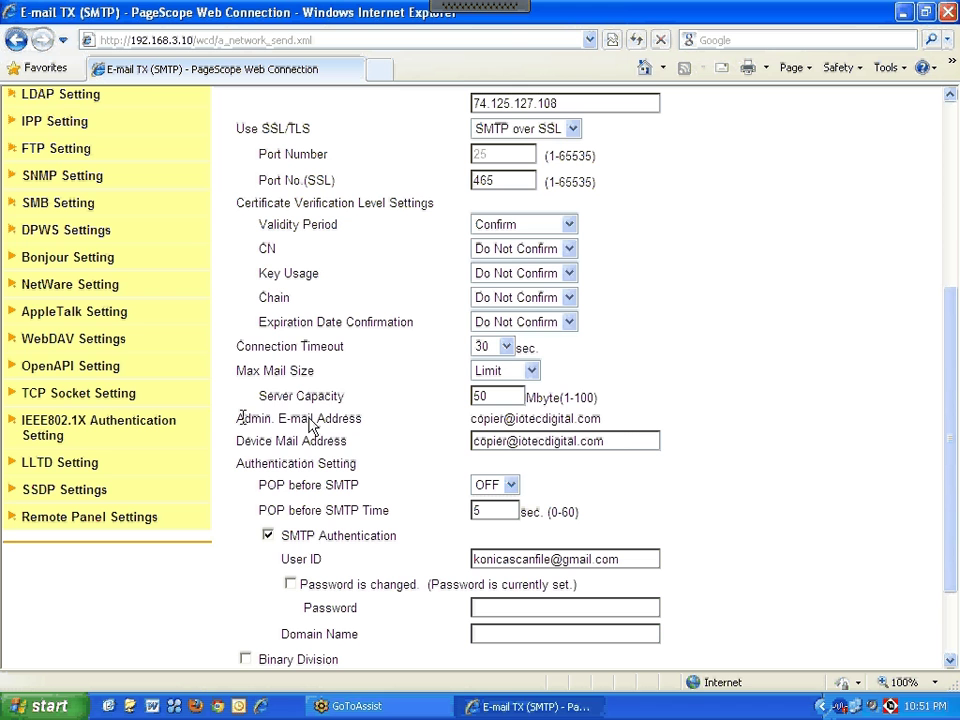
left_click_drag(240, 418, 362, 419)
left_click_drag(606, 419, 476, 422)
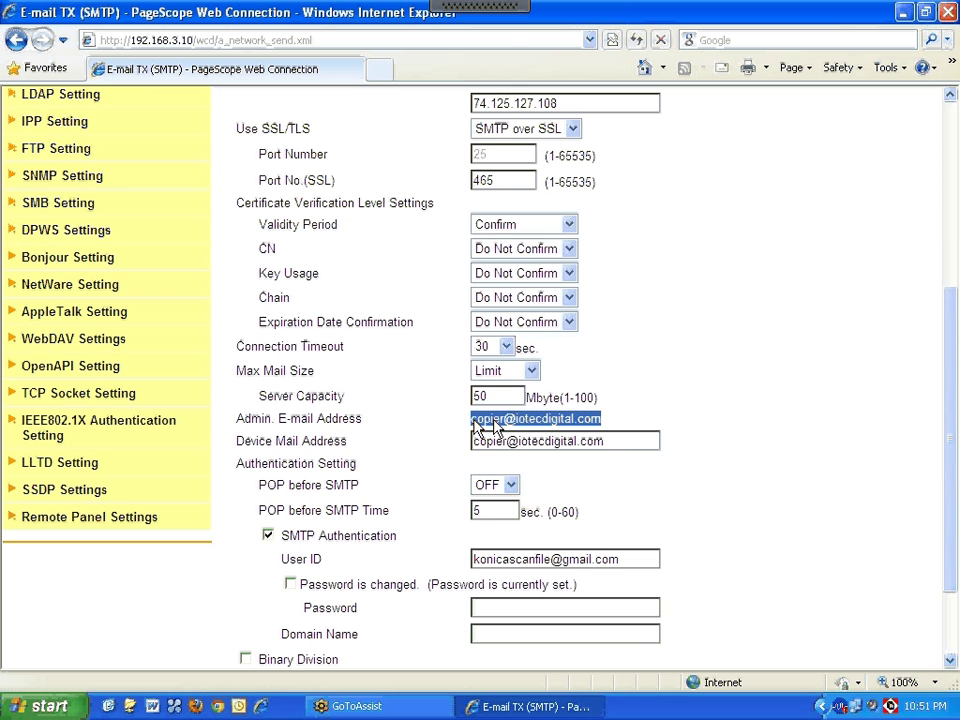
left_click(613, 445)
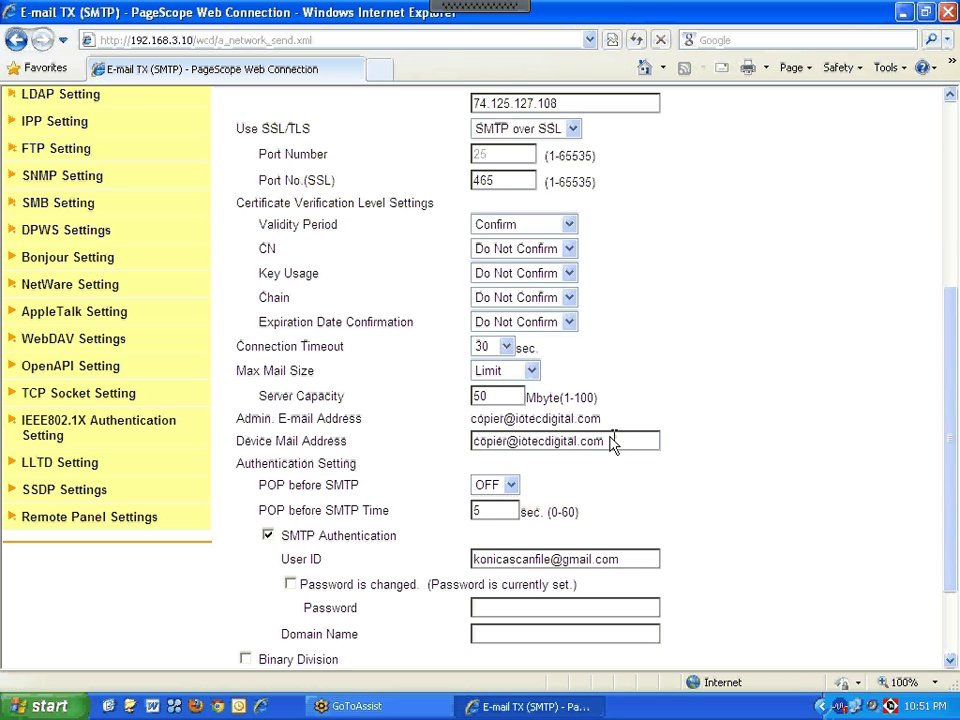
left_click_drag(613, 445, 476, 450)
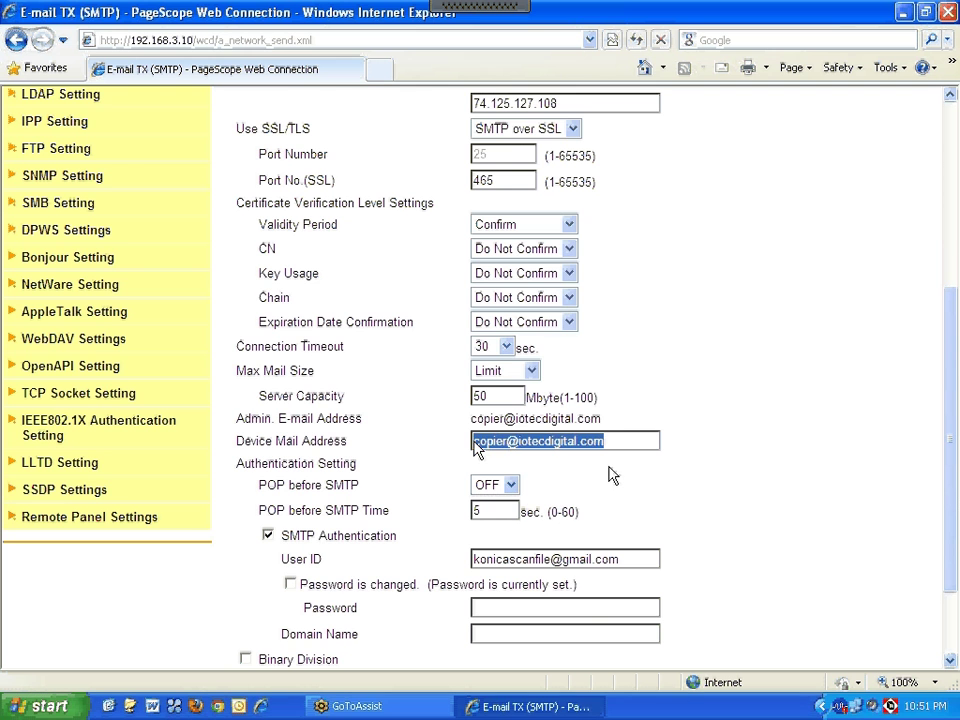
left_click(616, 480)
Review the SMTP login user ID, leave SMTP Authentication enabled, and submit the E-mail TX settings
scroll(616, 484, "down", 3)
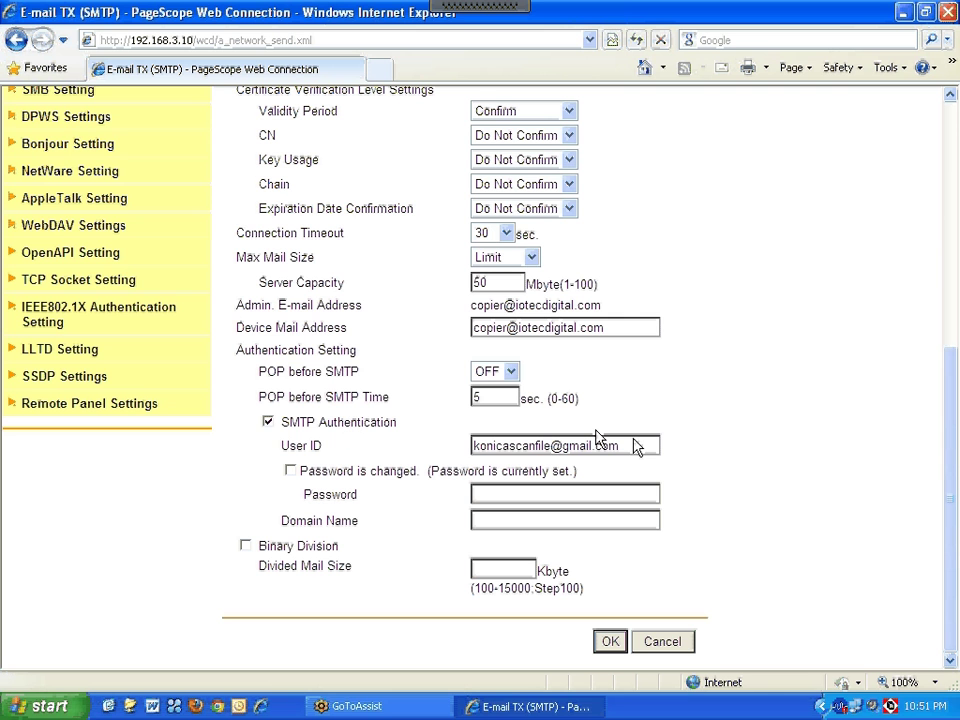
left_click_drag(630, 447, 476, 447)
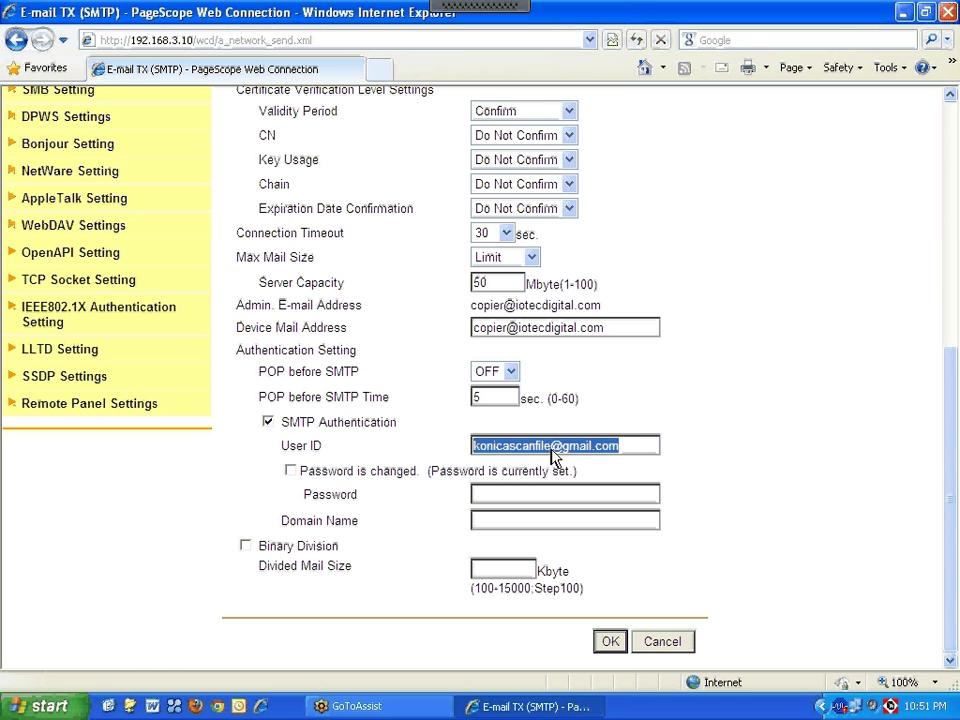
left_click(633, 449)
left_click_drag(620, 447, 463, 453)
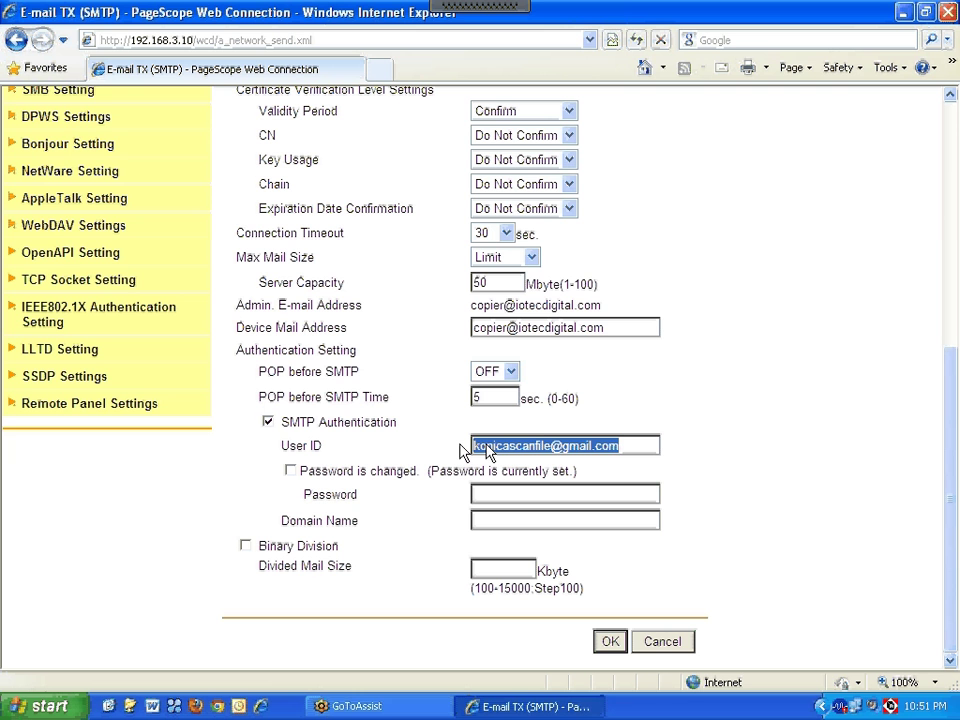
left_click(622, 484)
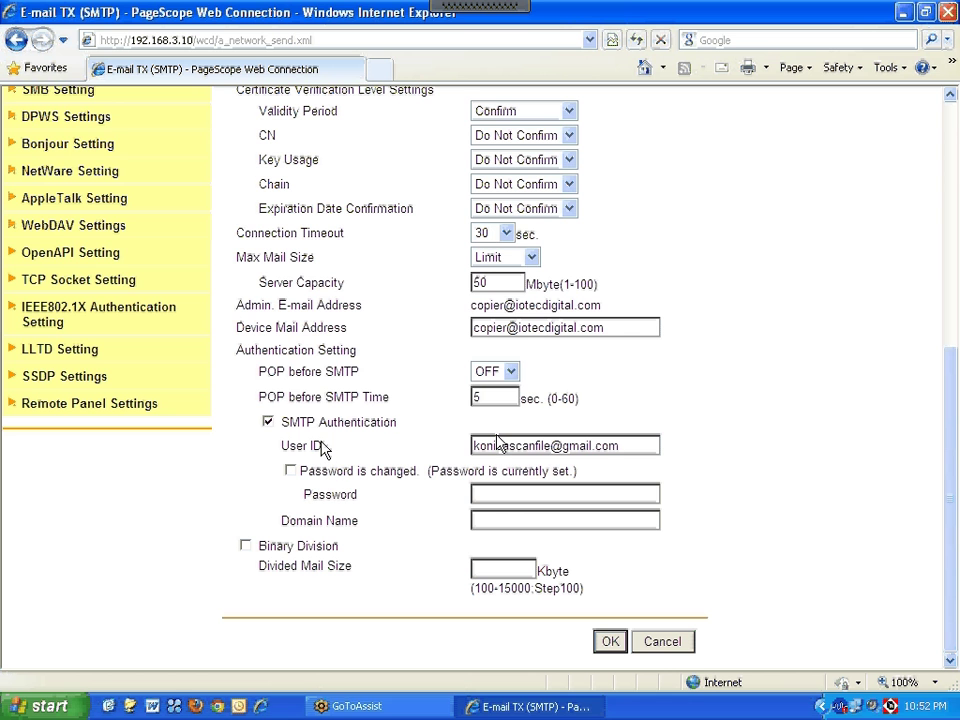
left_click(268, 423)
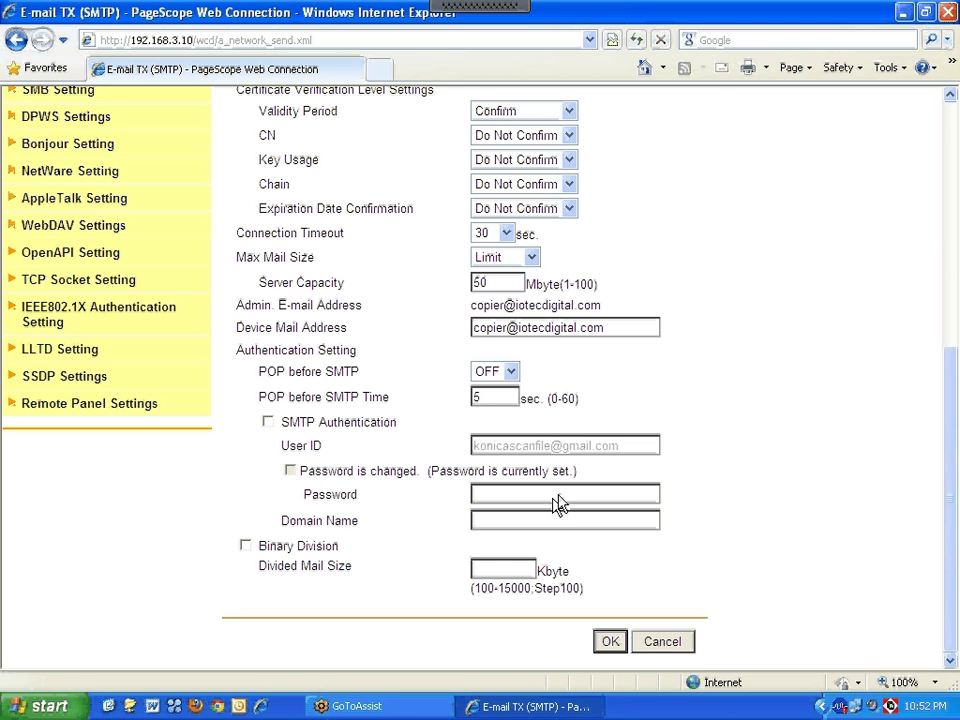
left_click(268, 422)
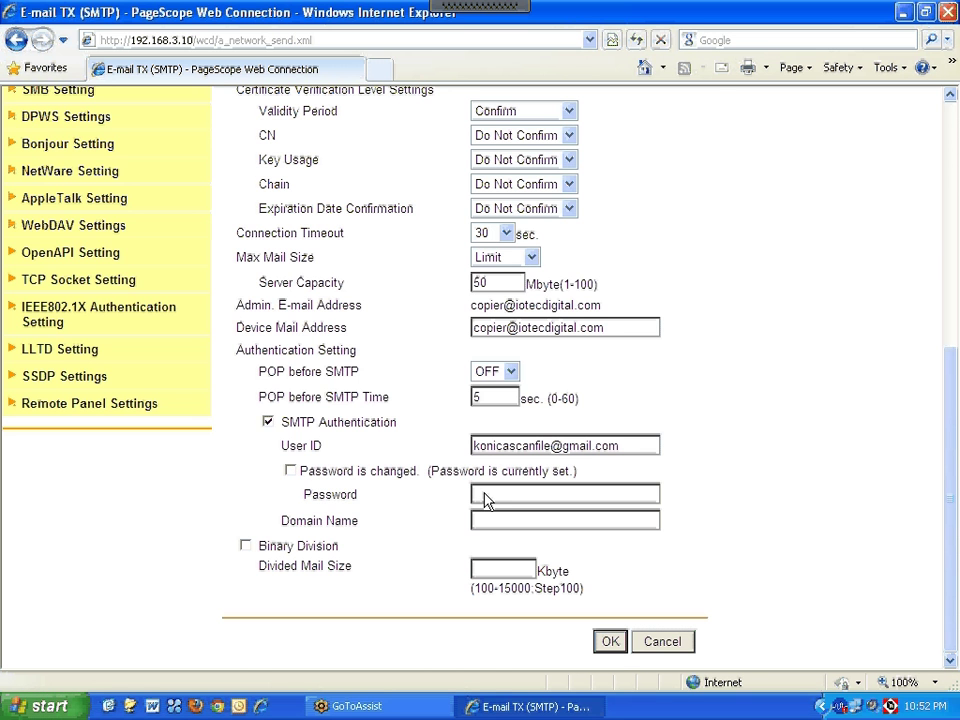
left_click(603, 643)
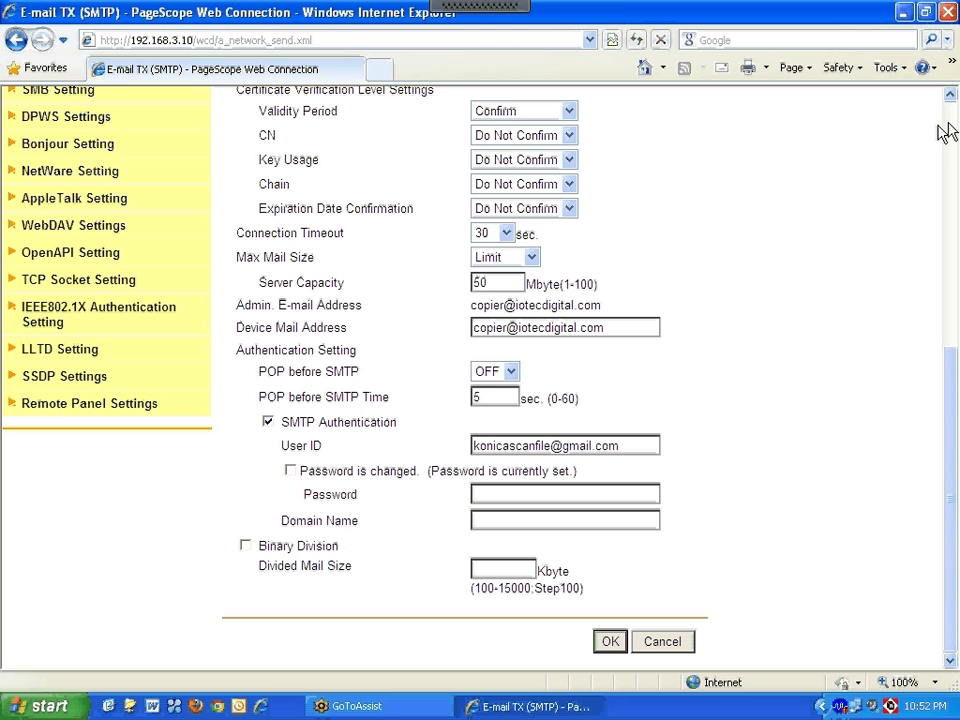
Cancel the pending settings-form changes and request logout from the administrator session
scroll(950, 131, "up", 1)
scroll(660, 321, "up", 5)
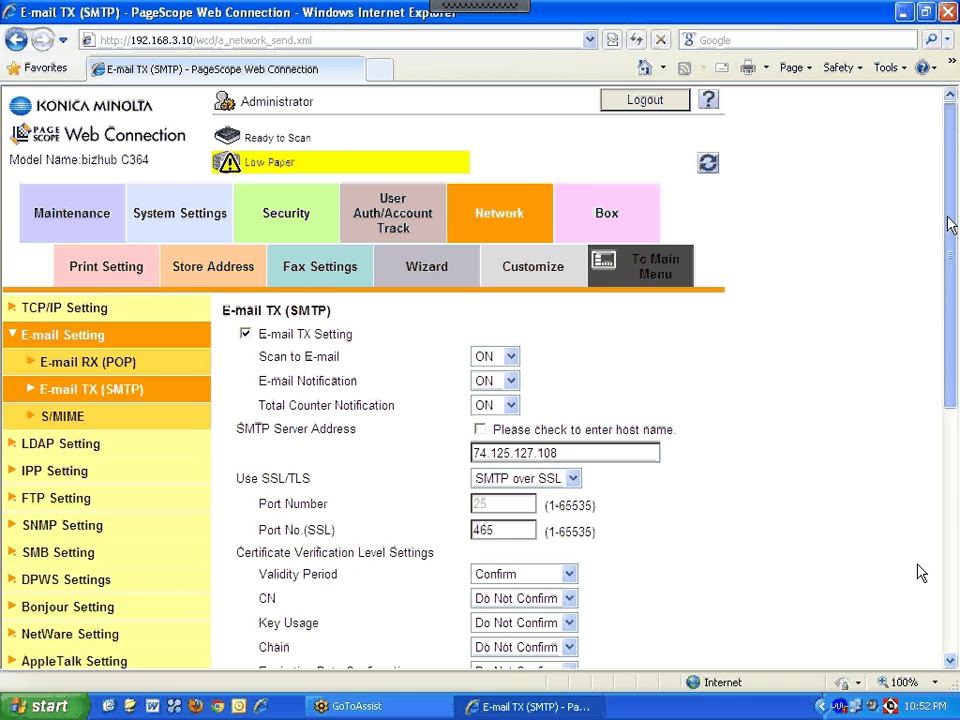
left_click_drag(950, 225, 950, 475)
left_click(692, 642)
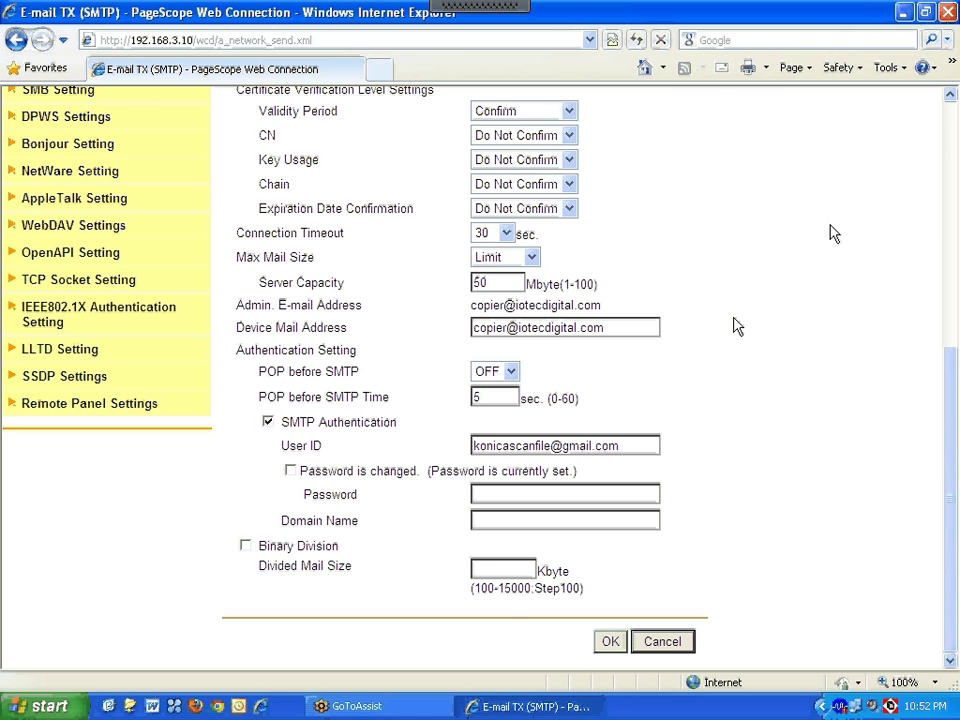
left_click(952, 142)
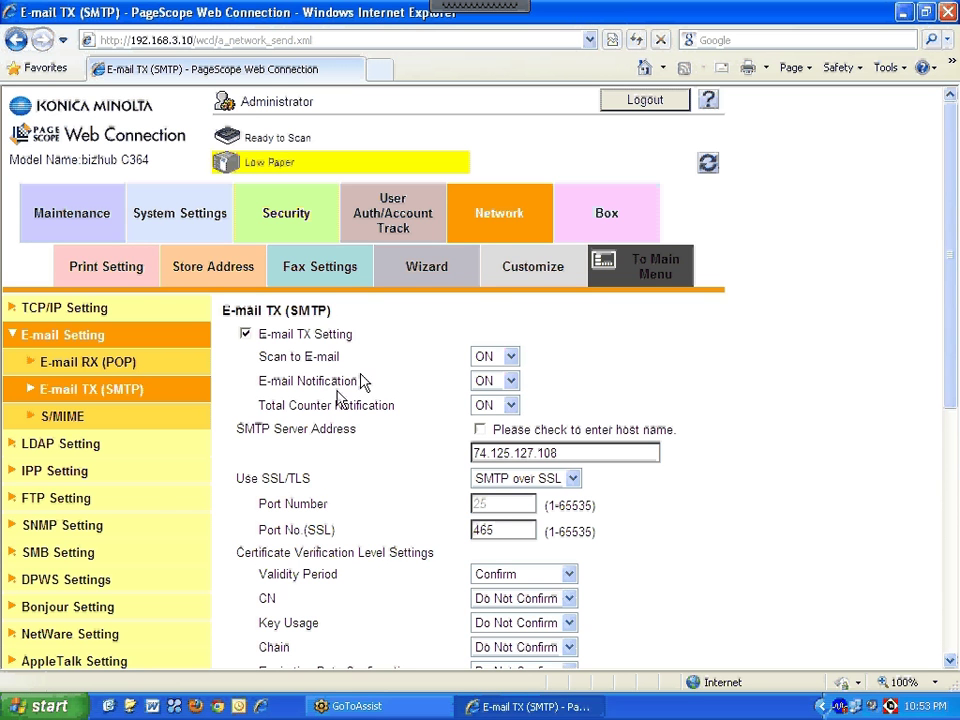
left_click(645, 104)
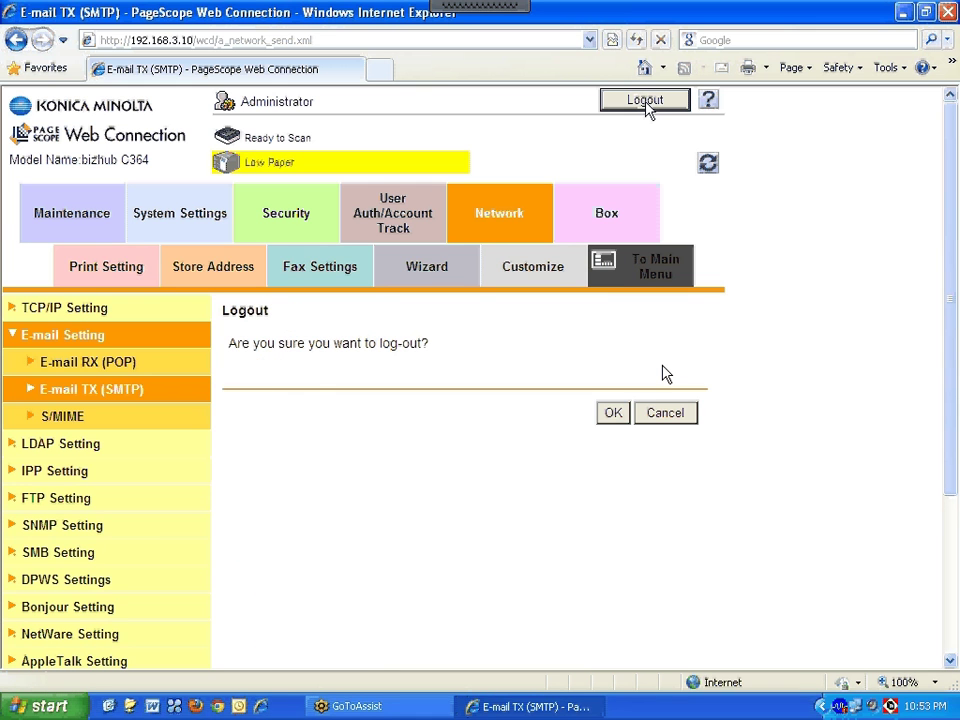